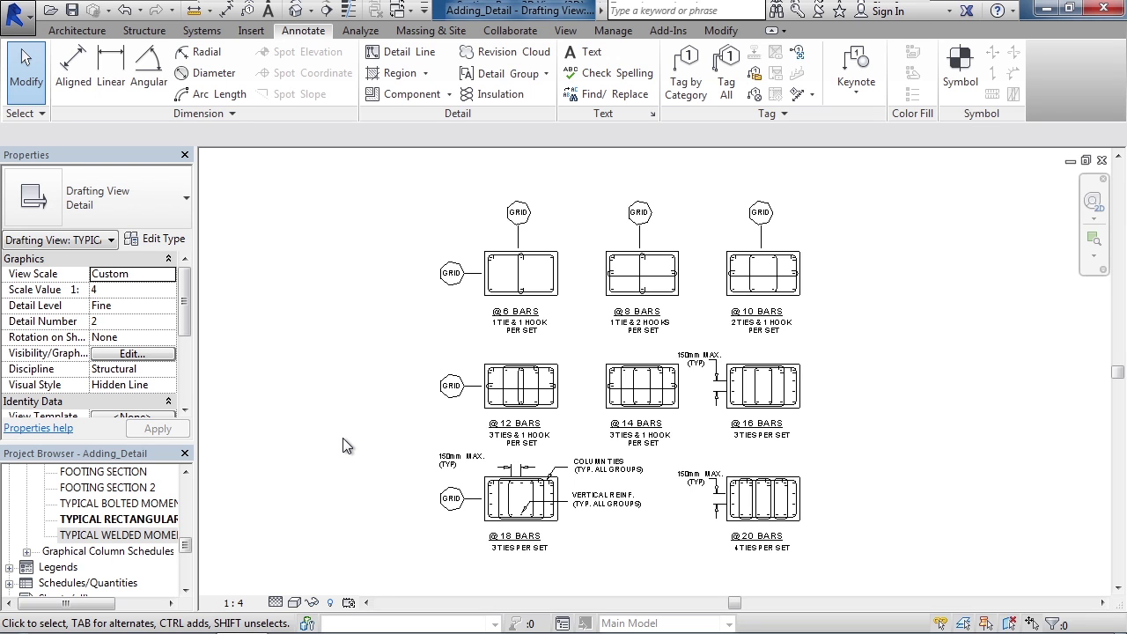
Switch the ribbon to the View tab in the Typical Rectangular Column Tie drafting view
{"action": "left_click", "coordinate": [567, 31]}
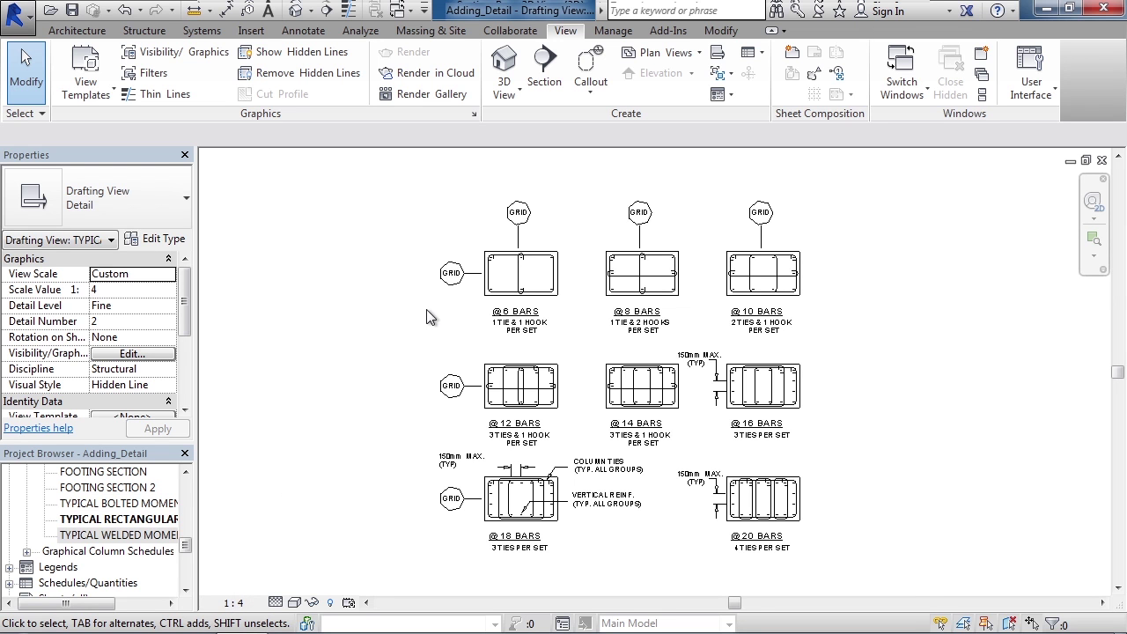
{"action": "scroll", "coordinate": [390, 275], "scroll_direction": "up", "scroll_amount": 3}
{"action": "scroll", "coordinate": [390, 275], "scroll_direction": "up", "scroll_amount": 2}
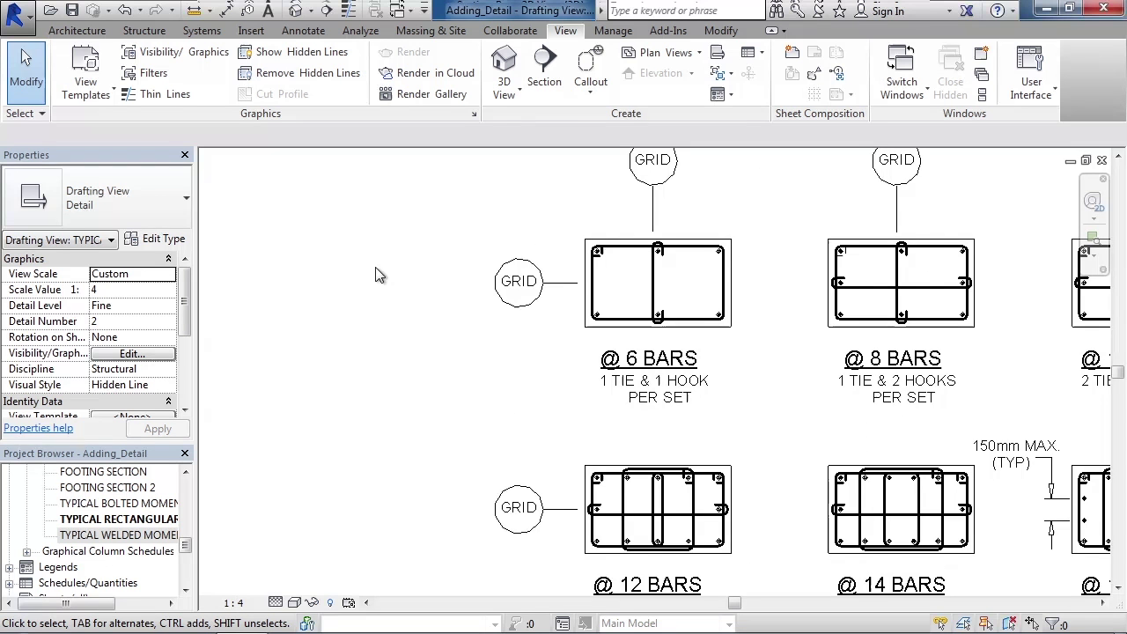
{"action": "middle_click_drag", "start_coordinate": [378, 276], "coordinate": [586, 328]}
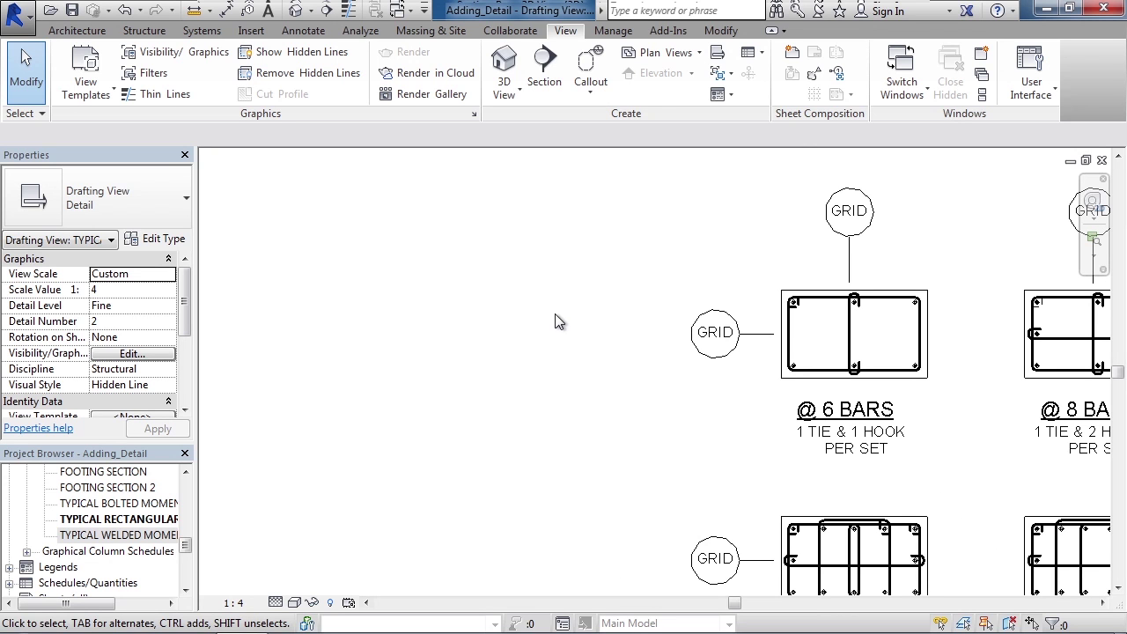
{"action": "left_click", "coordinate": [782, 348]}
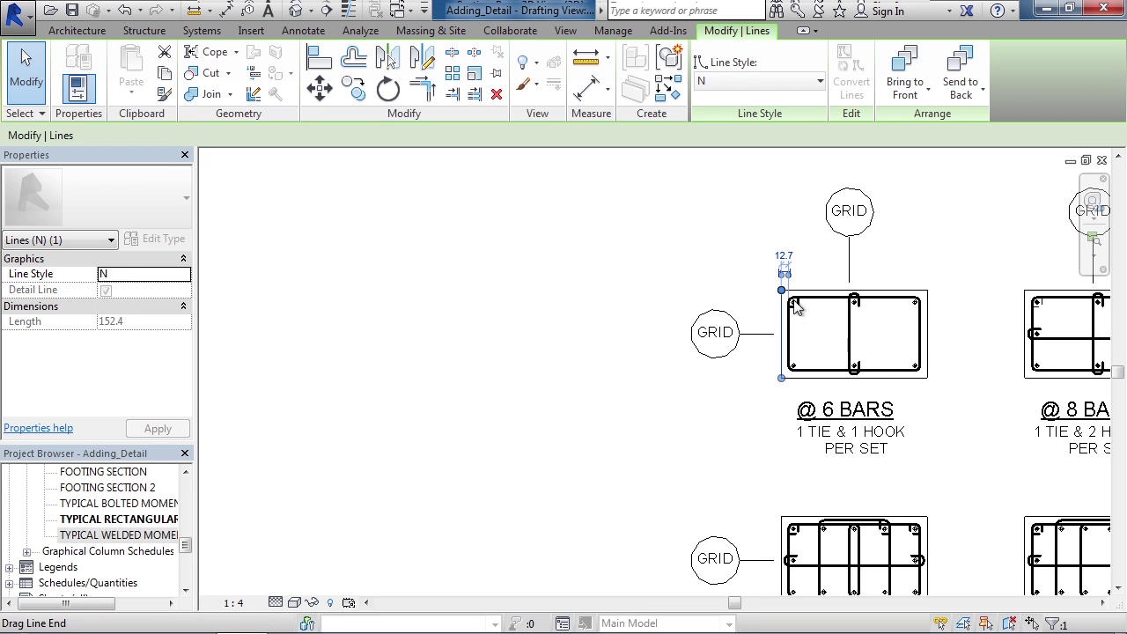
{"action": "left_click", "coordinate": [828, 302]}
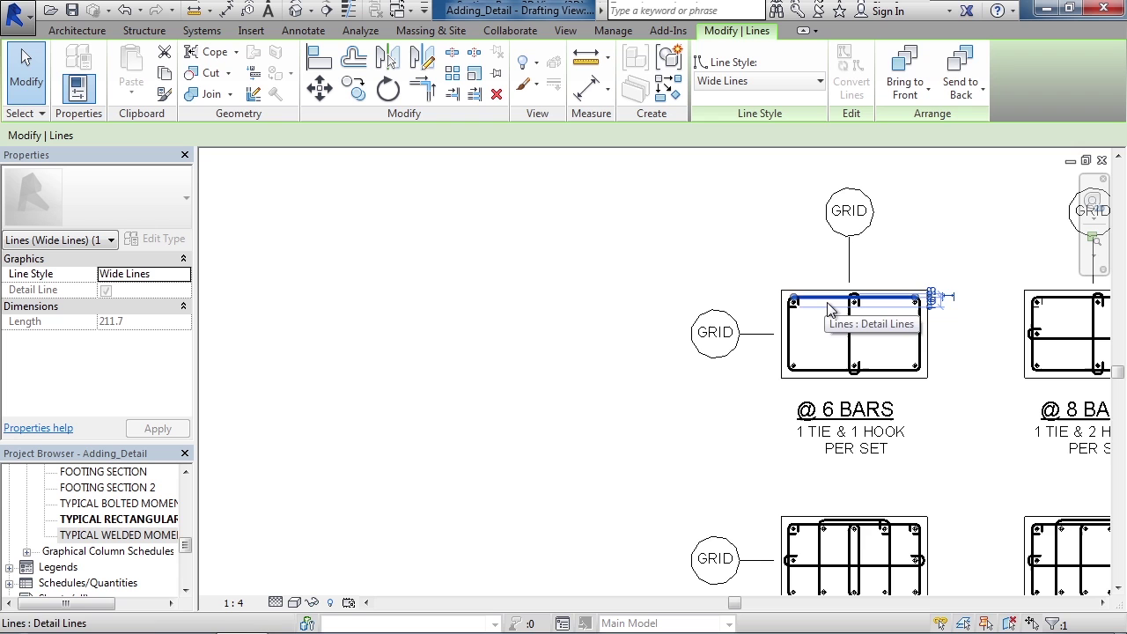
{"action": "scroll", "coordinate": [801, 375], "scroll_direction": "up", "scroll_amount": 2}
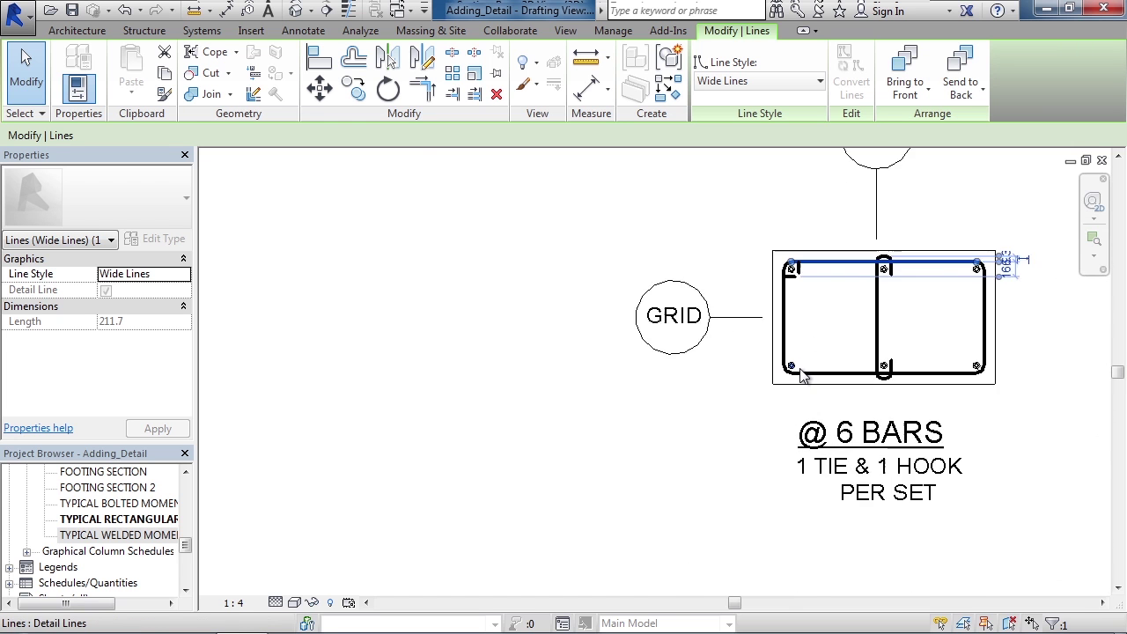
{"action": "scroll", "coordinate": [801, 375], "scroll_direction": "up", "scroll_amount": 6}
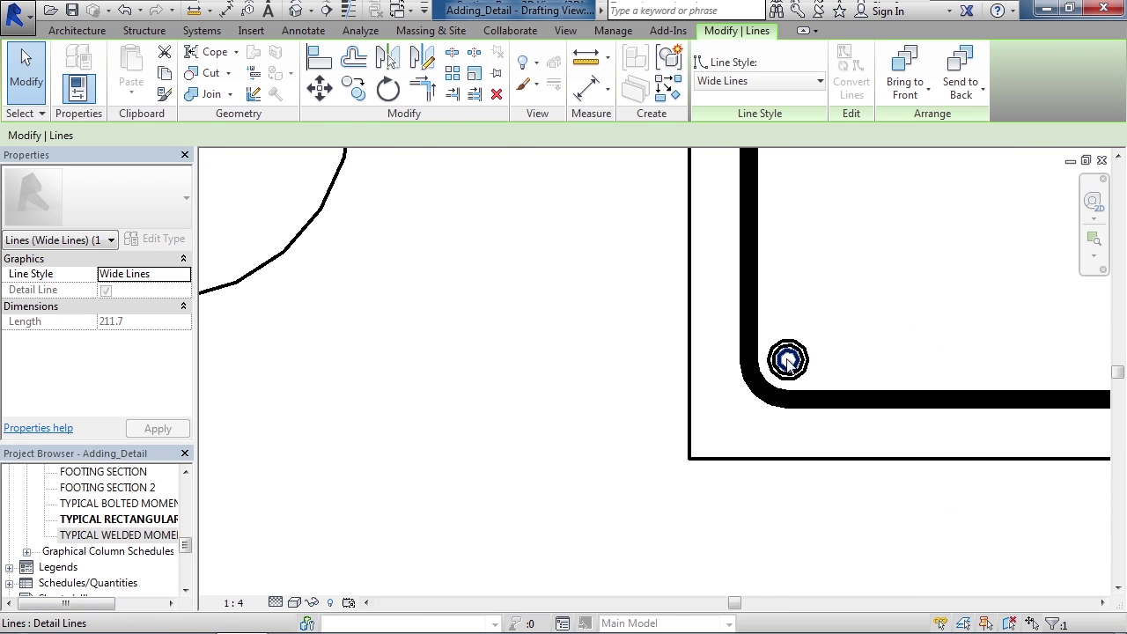
{"action": "left_click", "coordinate": [788, 359]}
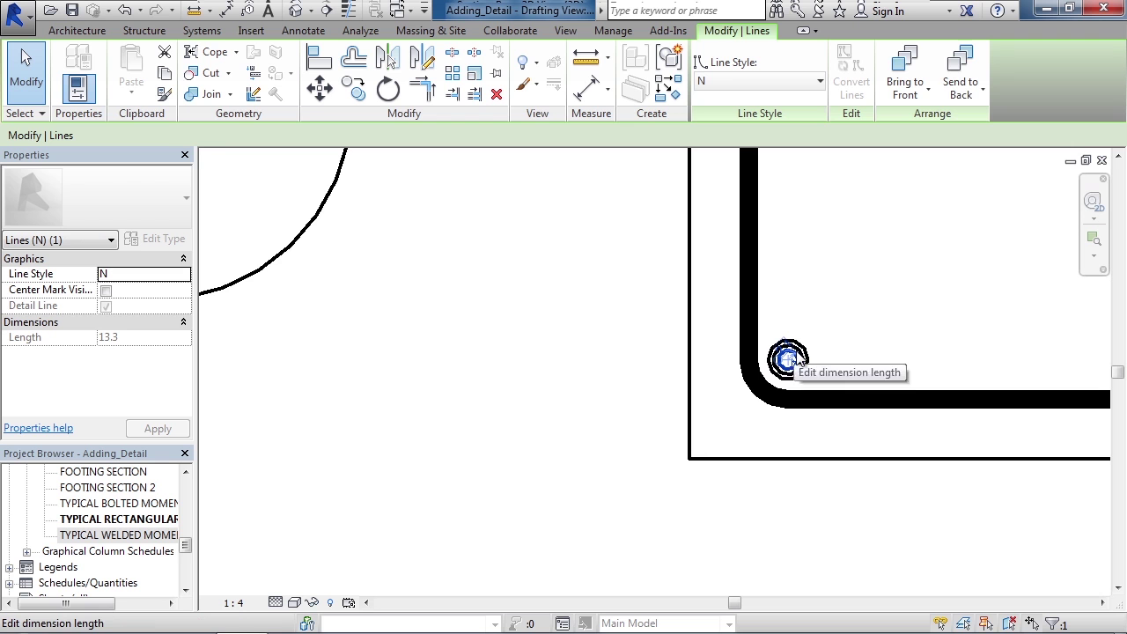
{"action": "key", "text": "Escape"}
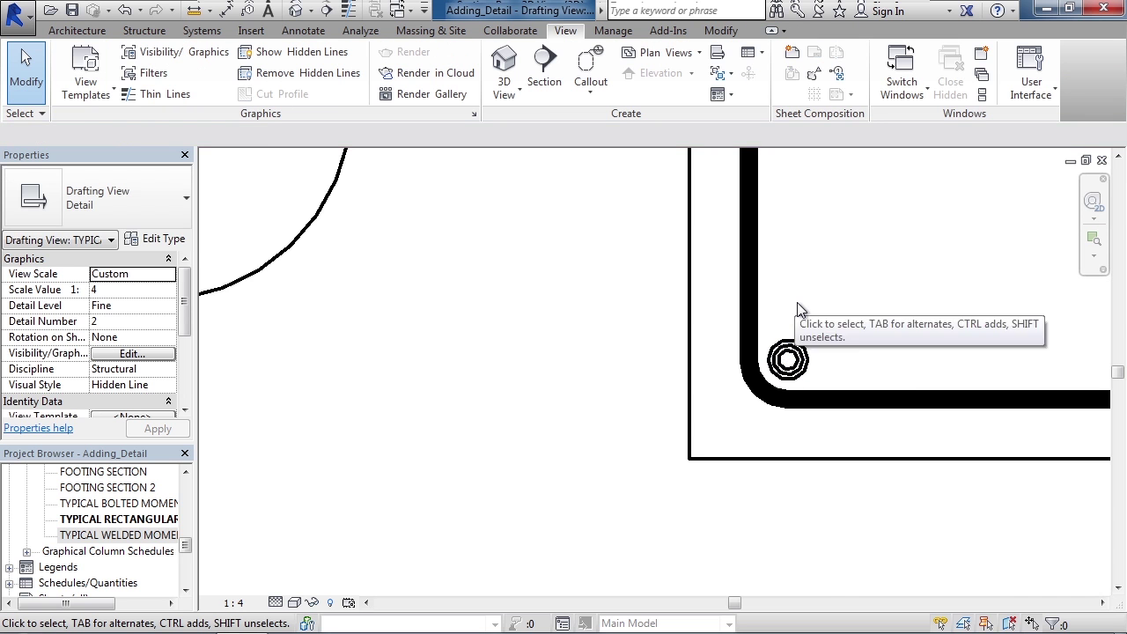
{"action": "scroll", "coordinate": [797, 310], "scroll_direction": "down", "scroll_amount": 3}
{"action": "scroll", "coordinate": [797, 310], "scroll_direction": "down", "scroll_amount": 2}
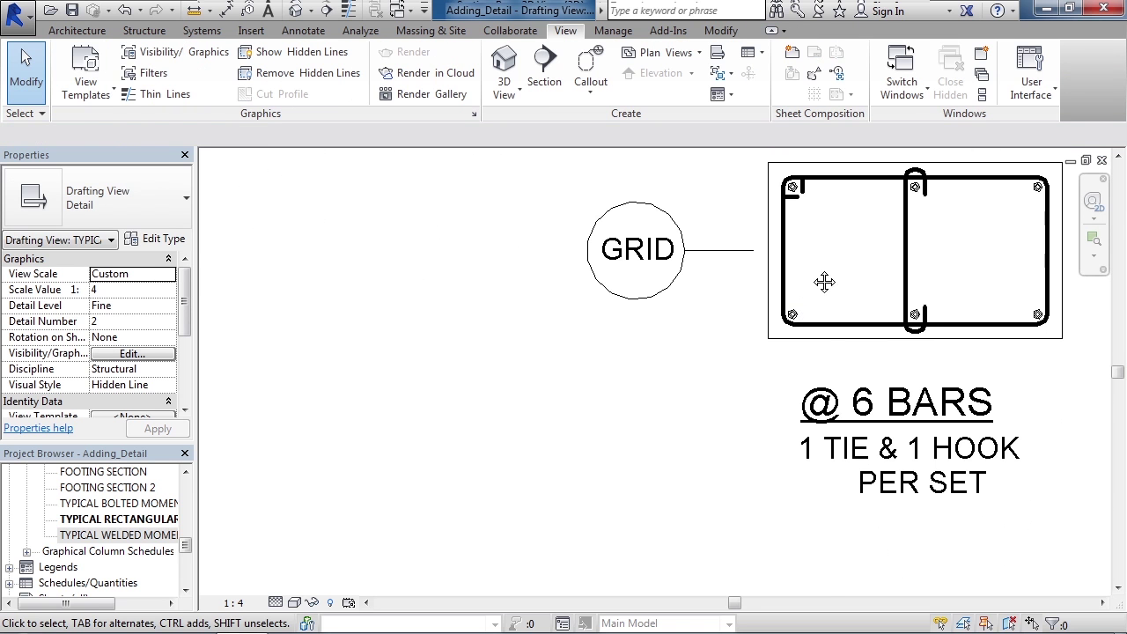
{"action": "middle_click_drag", "start_coordinate": [820, 282], "coordinate": [841, 332]}
{"action": "scroll", "coordinate": [832, 312], "scroll_direction": "down", "scroll_amount": 3}
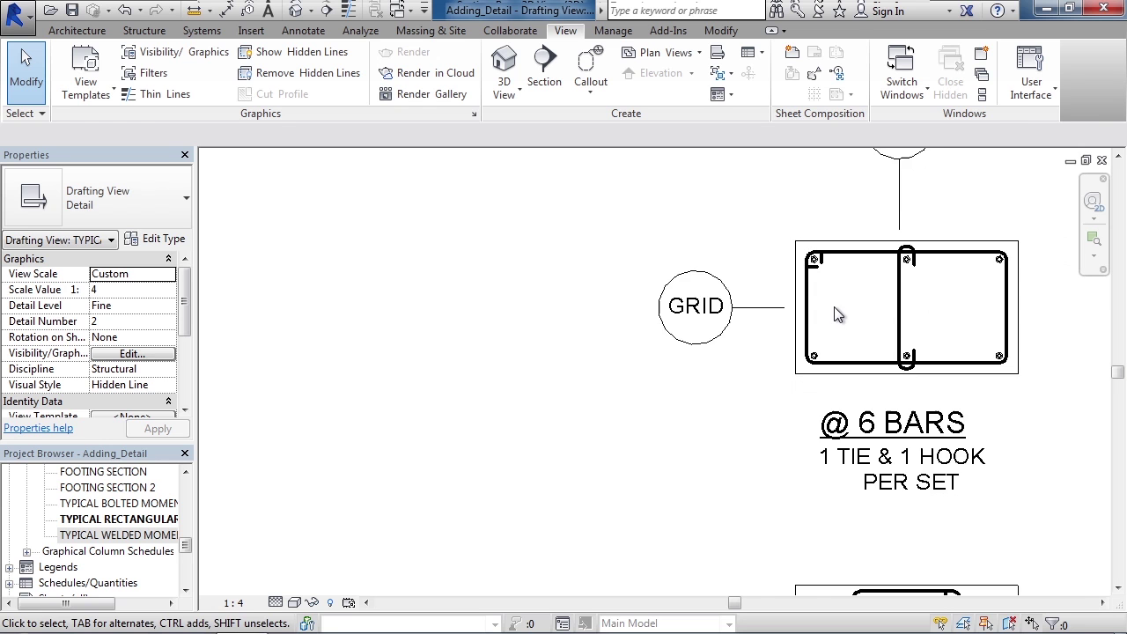
{"action": "scroll", "coordinate": [833, 310], "scroll_direction": "up", "scroll_amount": 2}
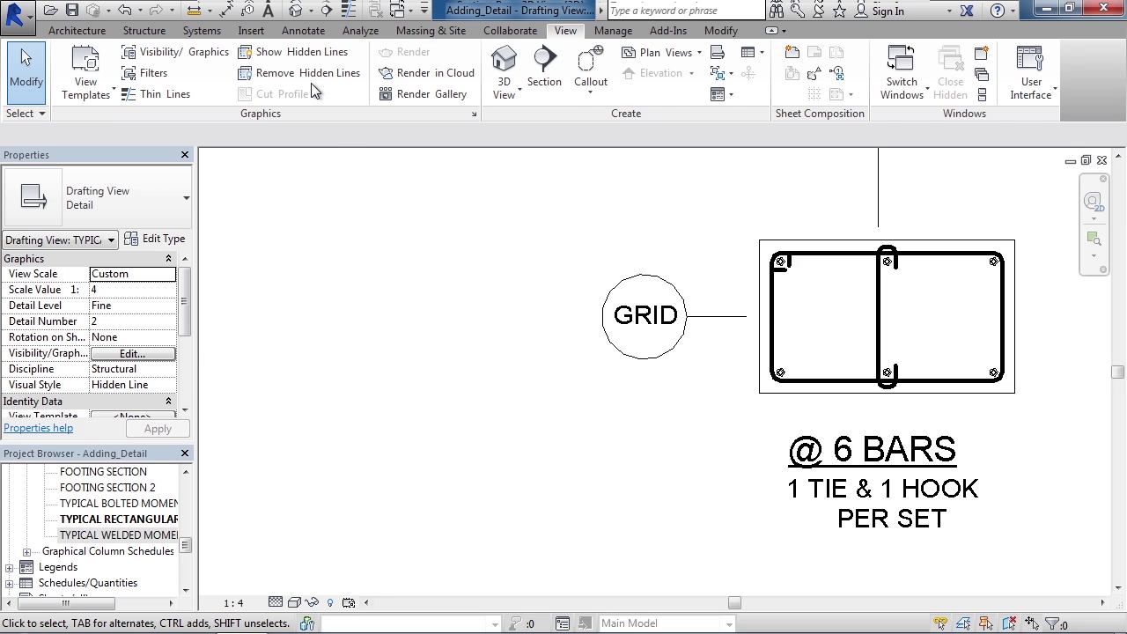
Switch the ribbon to the Annotate tab beside the '@ 6 BARS' column tie detail
{"action": "left_click", "coordinate": [304, 31]}
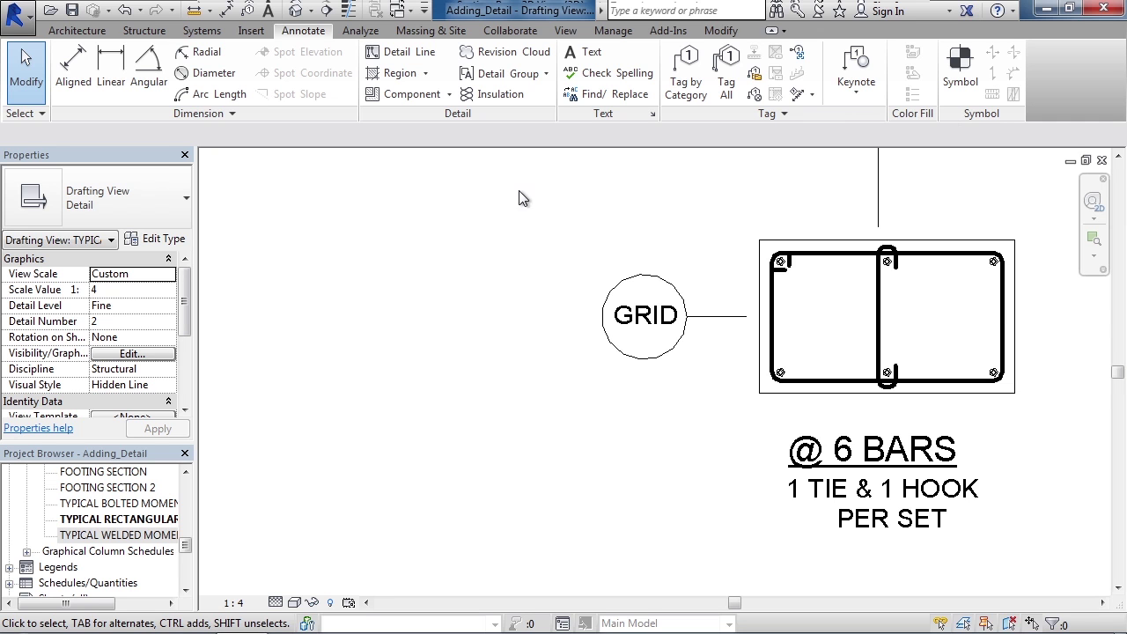
Draw a Thin Lines detail-line rectangle, about 311.4 wide, left of the GRID bubble
{"action": "left_click", "coordinate": [401, 61]}
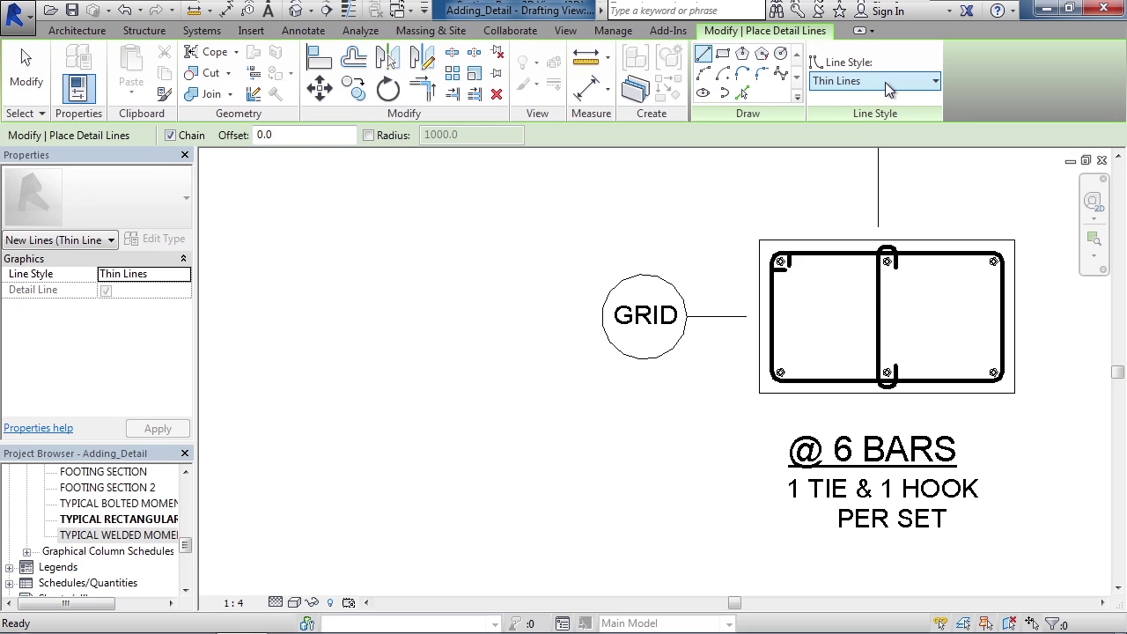
{"action": "left_click", "coordinate": [885, 82]}
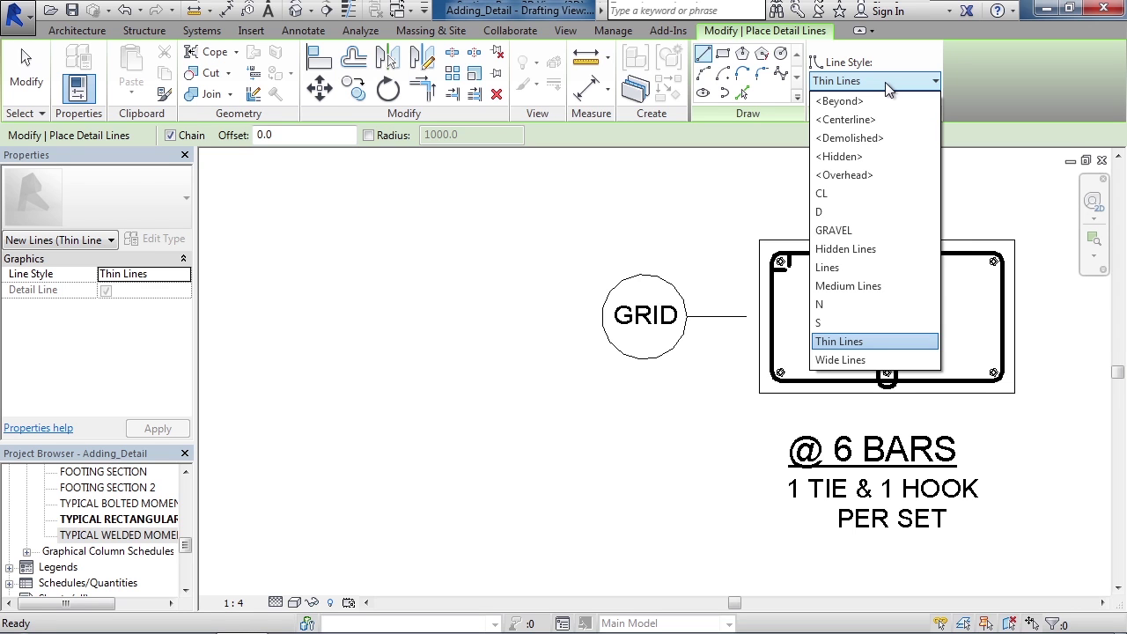
{"action": "left_click", "coordinate": [857, 341]}
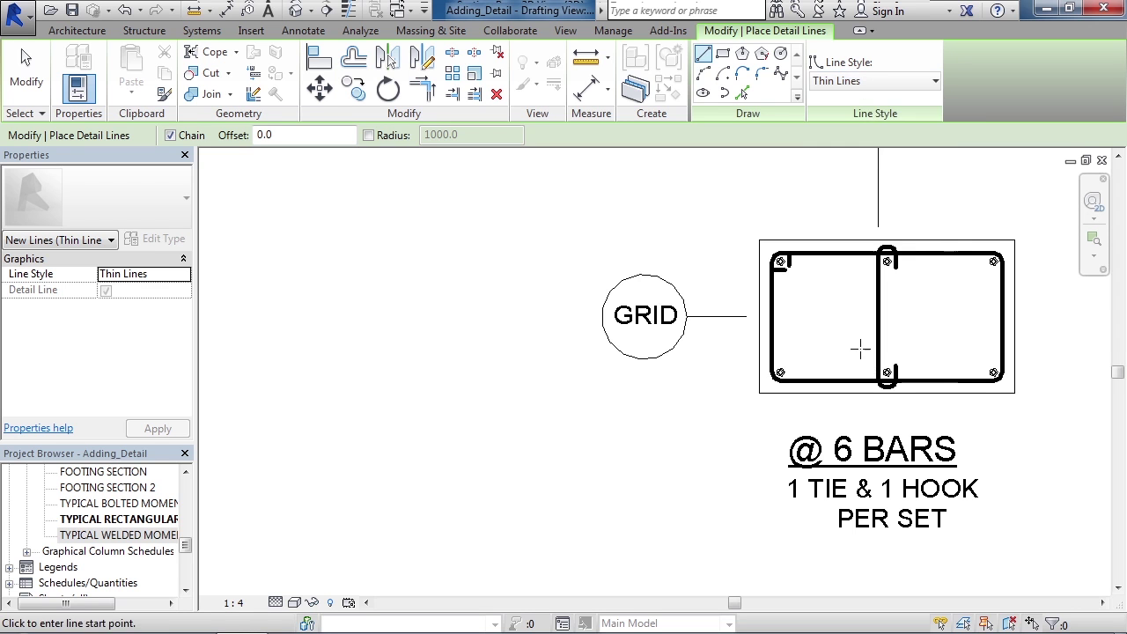
{"action": "left_click", "coordinate": [725, 56]}
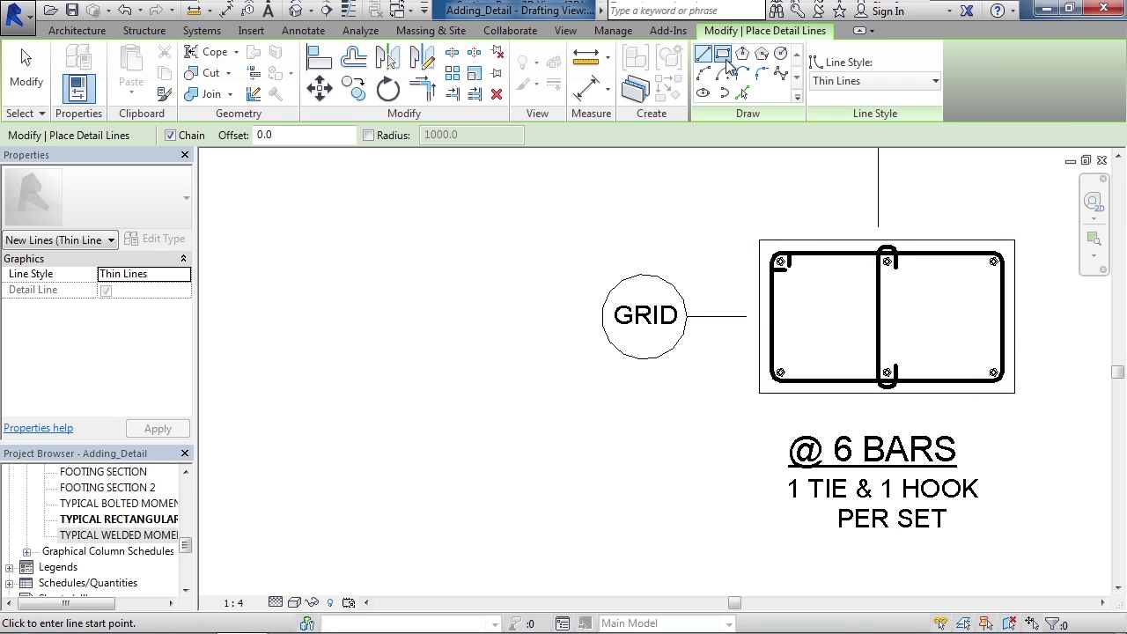
{"action": "left_click", "coordinate": [260, 248]}
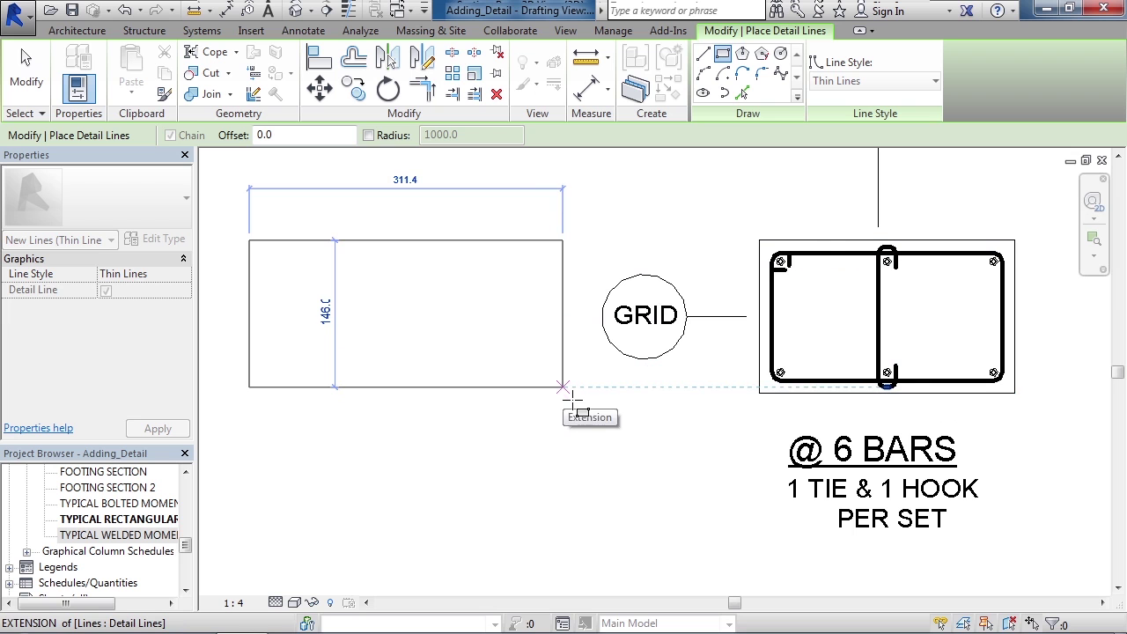
{"action": "left_click", "coordinate": [564, 387]}
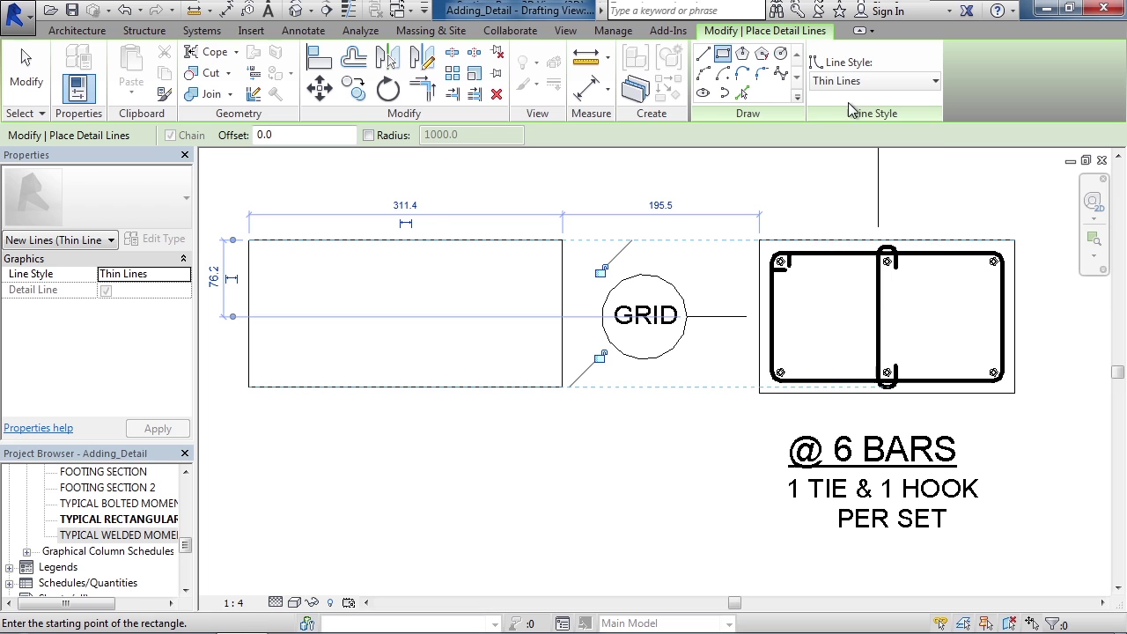
Draw a 290 by 120 Wide Lines rectangle inside the thin-line rectangle
{"action": "left_click", "coordinate": [867, 83]}
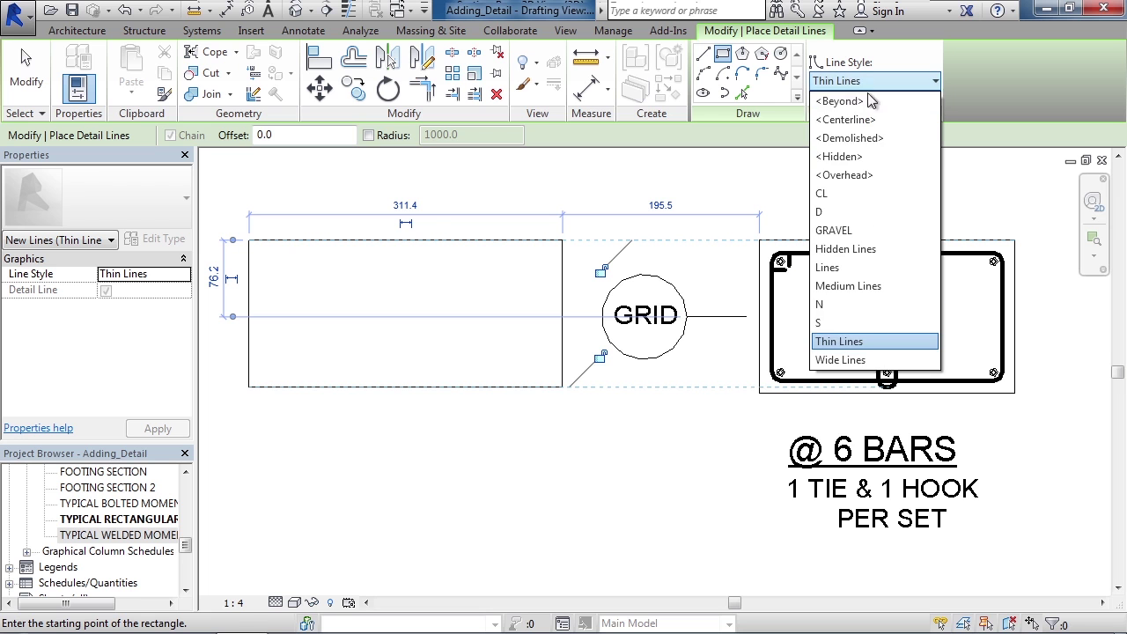
{"action": "left_click", "coordinate": [865, 360]}
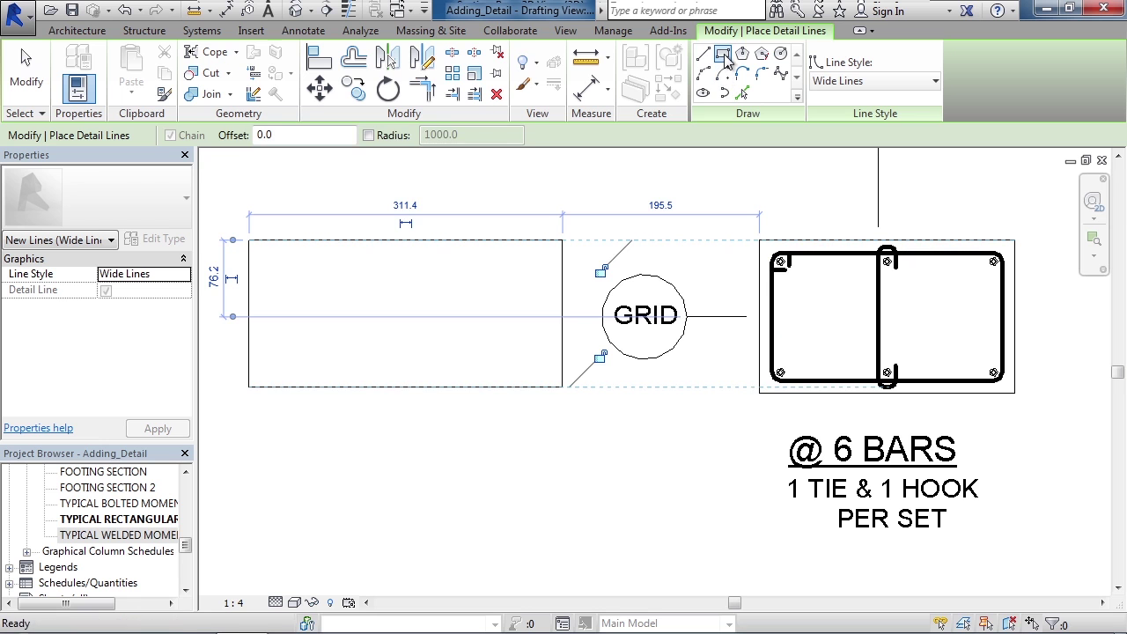
{"action": "left_click", "coordinate": [722, 54]}
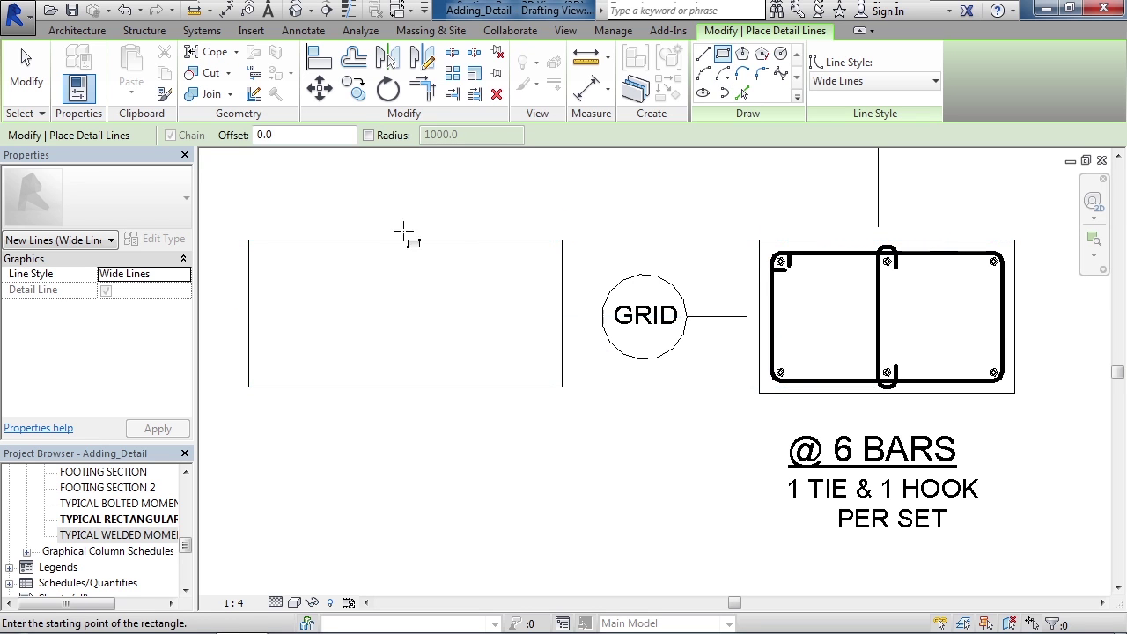
{"action": "left_click", "coordinate": [262, 255]}
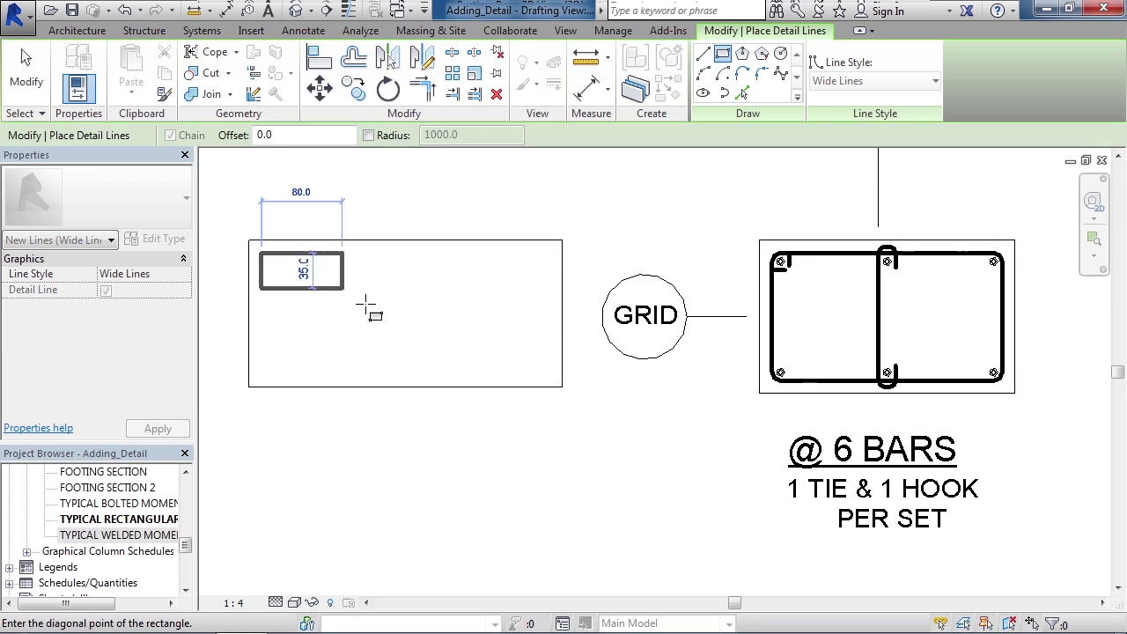
{"action": "left_click", "coordinate": [565, 386]}
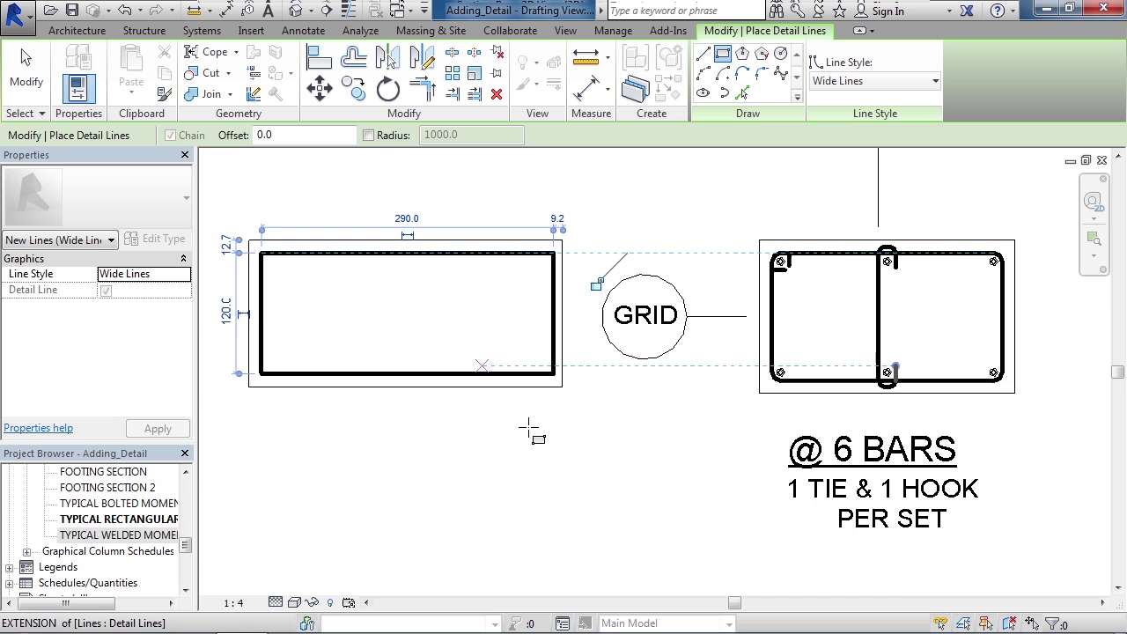
{"action": "scroll", "coordinate": [553, 377], "scroll_direction": "up", "scroll_amount": 5}
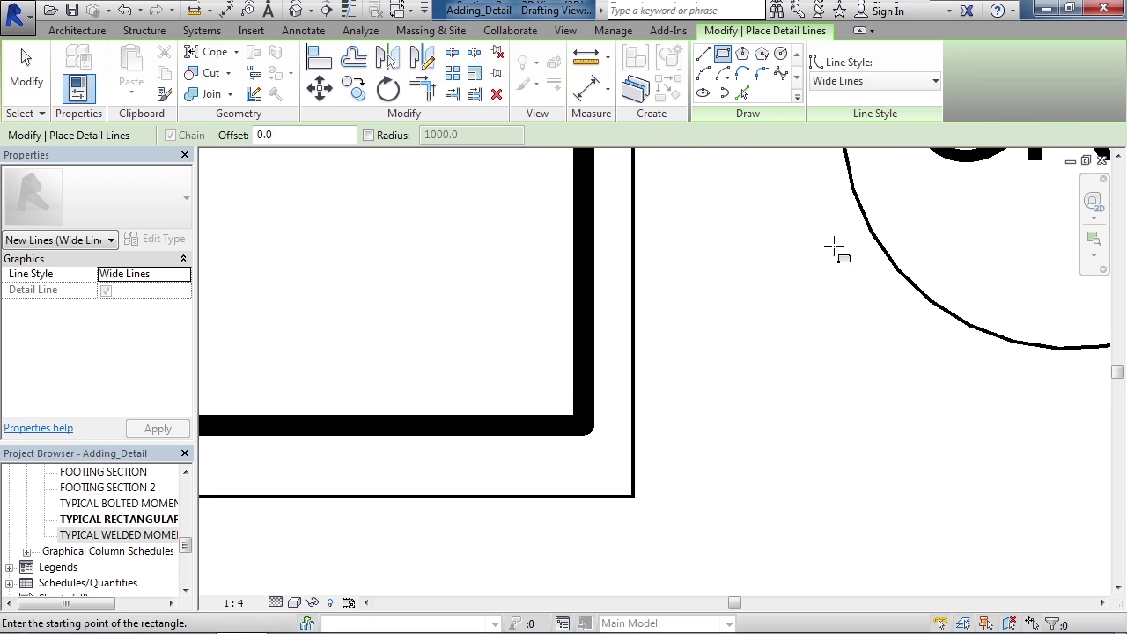
Draw three concentric N-style circles at the wide rectangle's inner bottom-right corner
{"action": "left_click", "coordinate": [878, 81]}
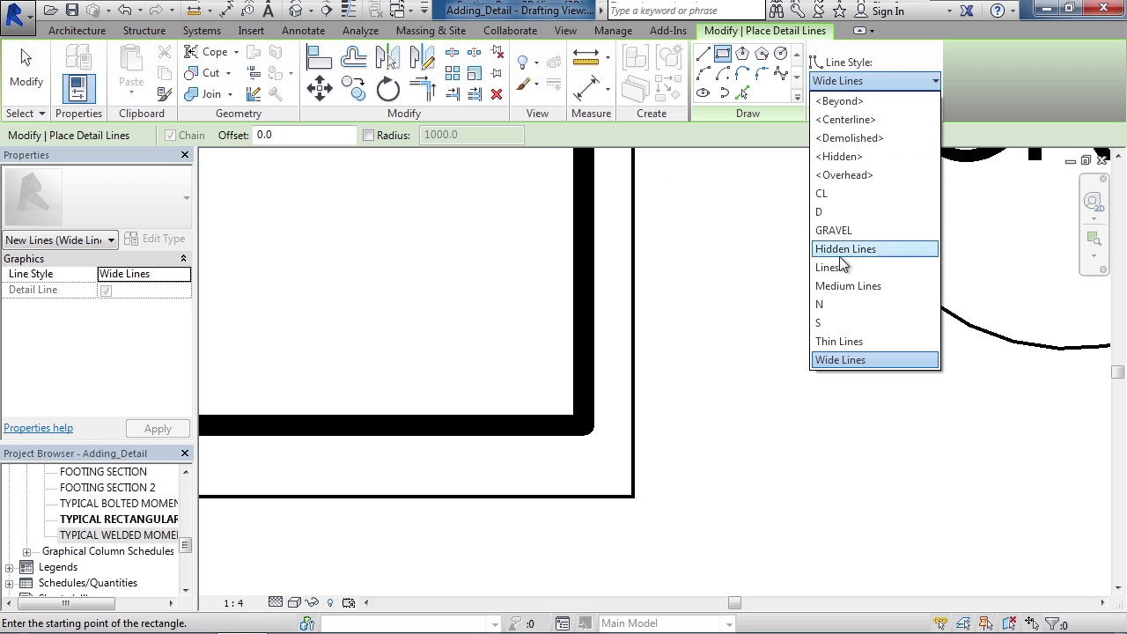
{"action": "left_click", "coordinate": [827, 309]}
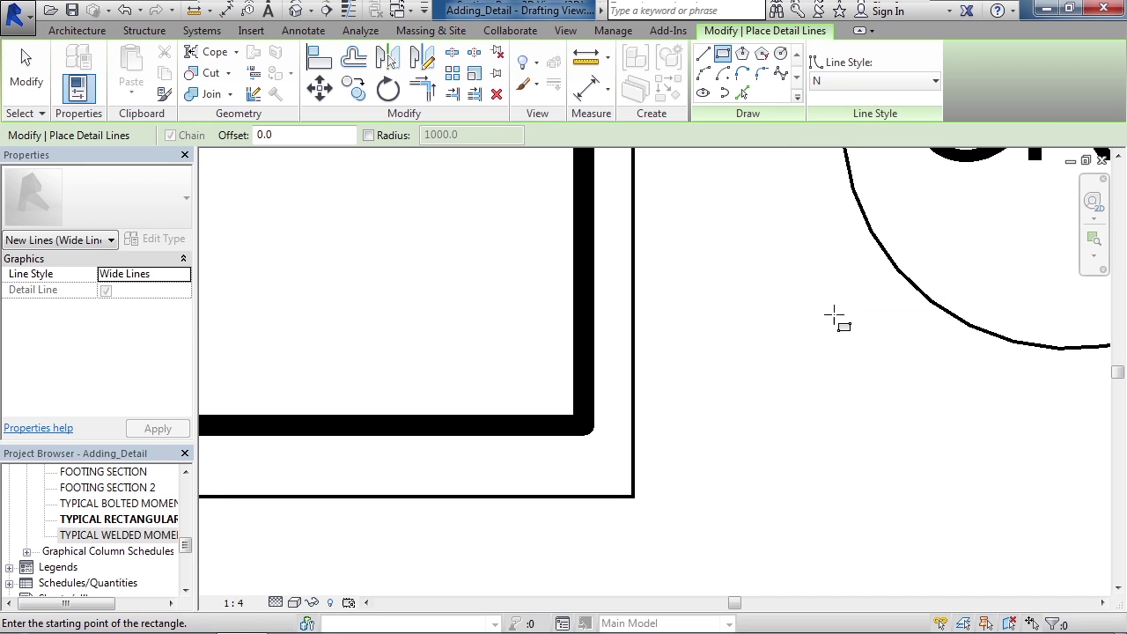
{"action": "left_click", "coordinate": [781, 55]}
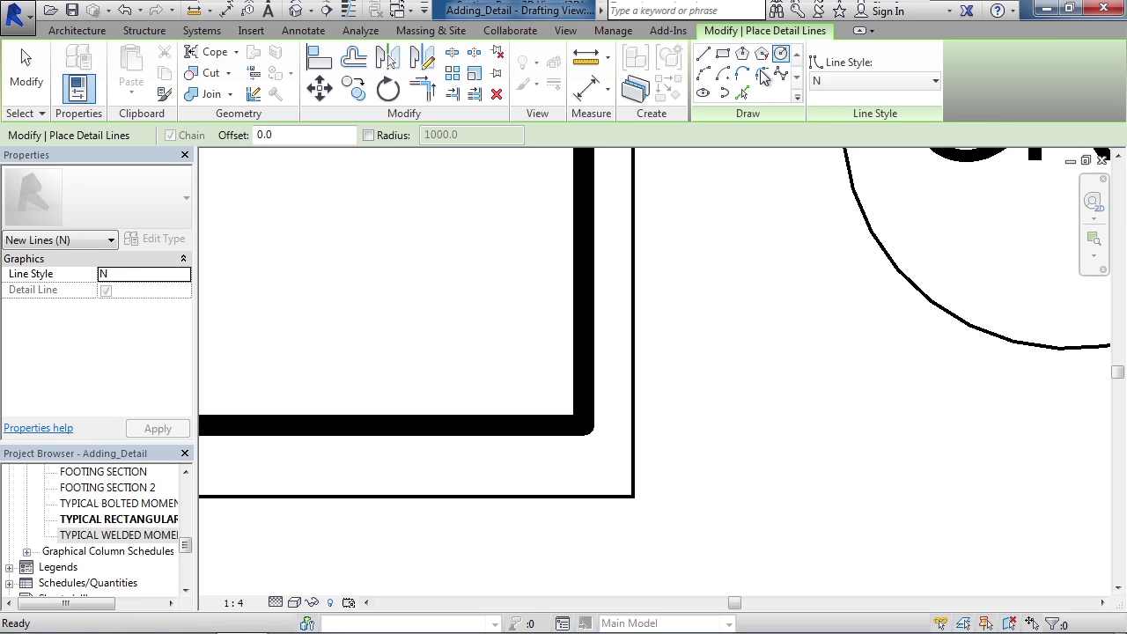
{"action": "left_click", "coordinate": [529, 371]}
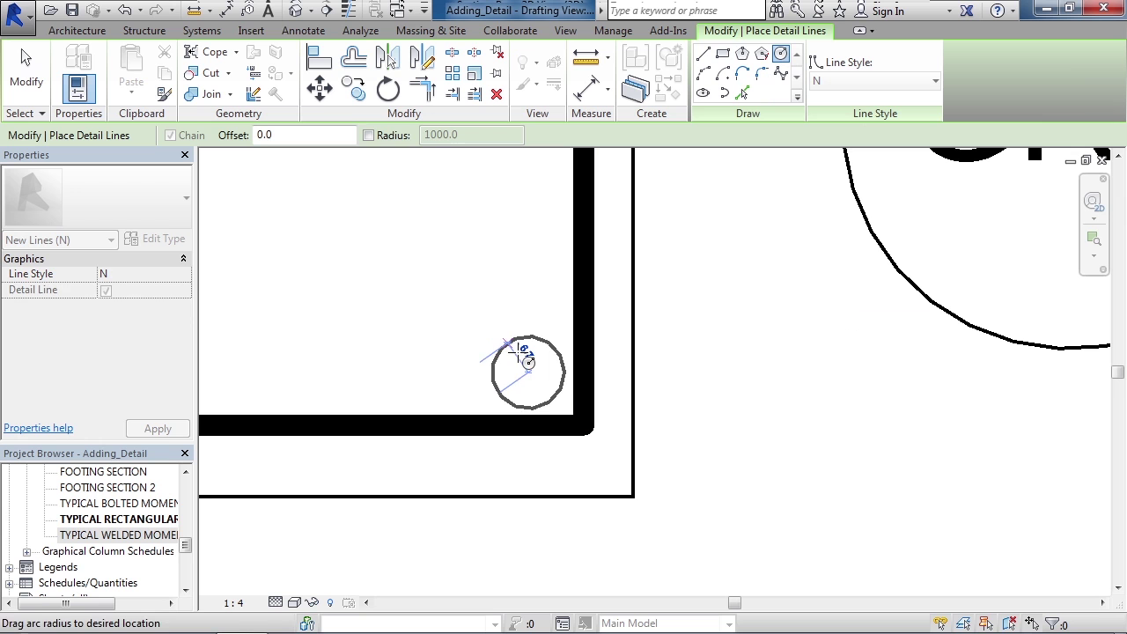
{"action": "left_click", "coordinate": [502, 346]}
{"action": "left_click", "coordinate": [528, 371]}
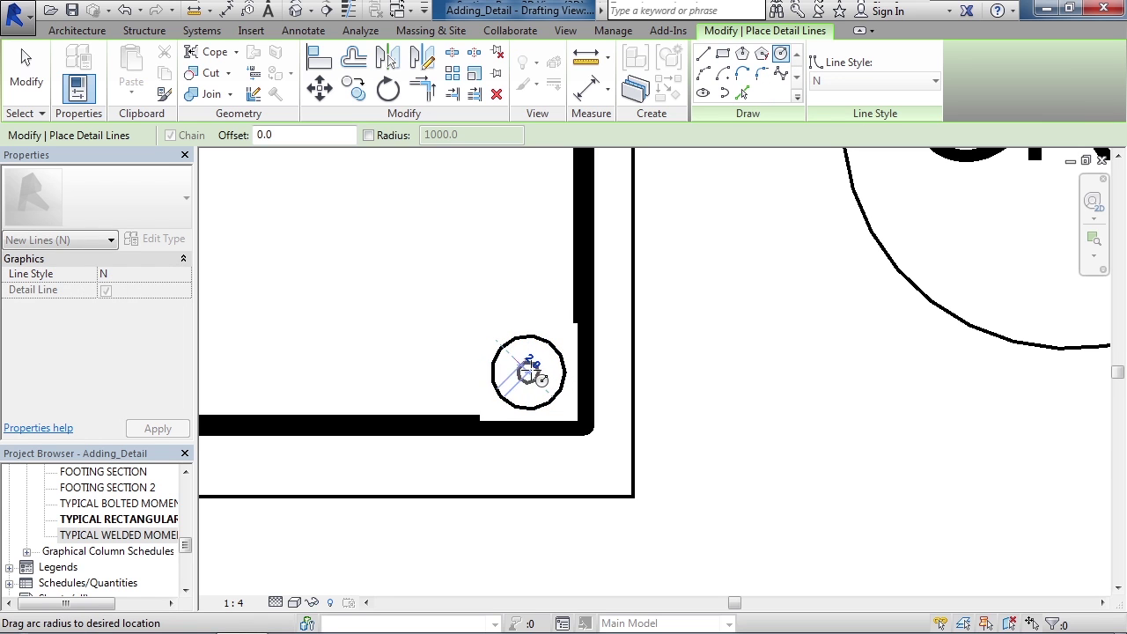
{"action": "left_click", "coordinate": [524, 356]}
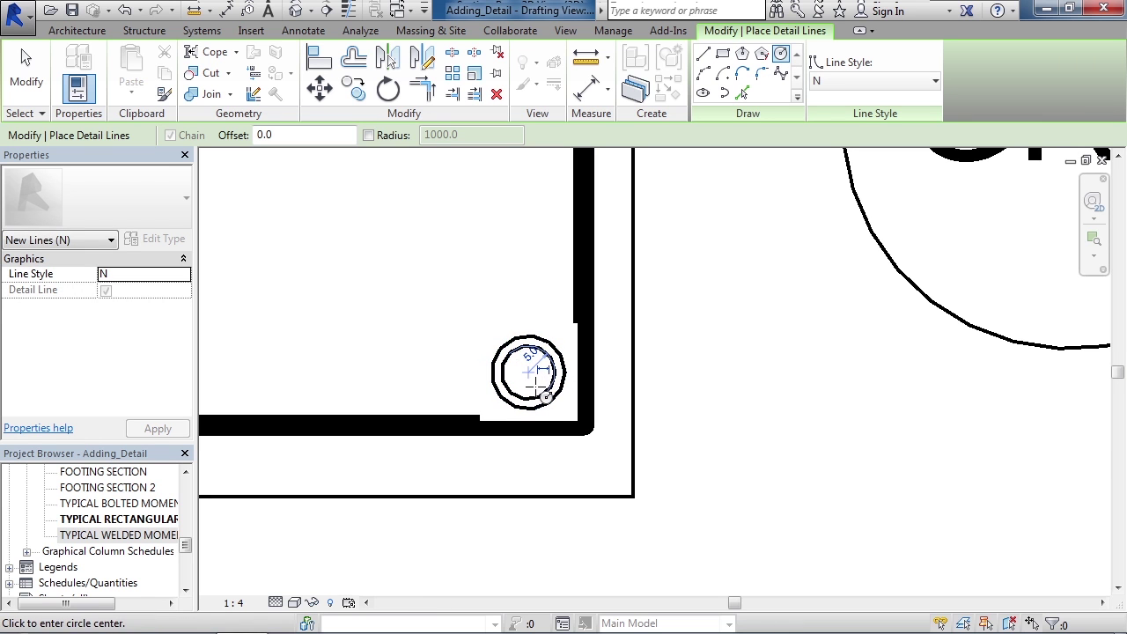
{"action": "left_click", "coordinate": [528, 372]}
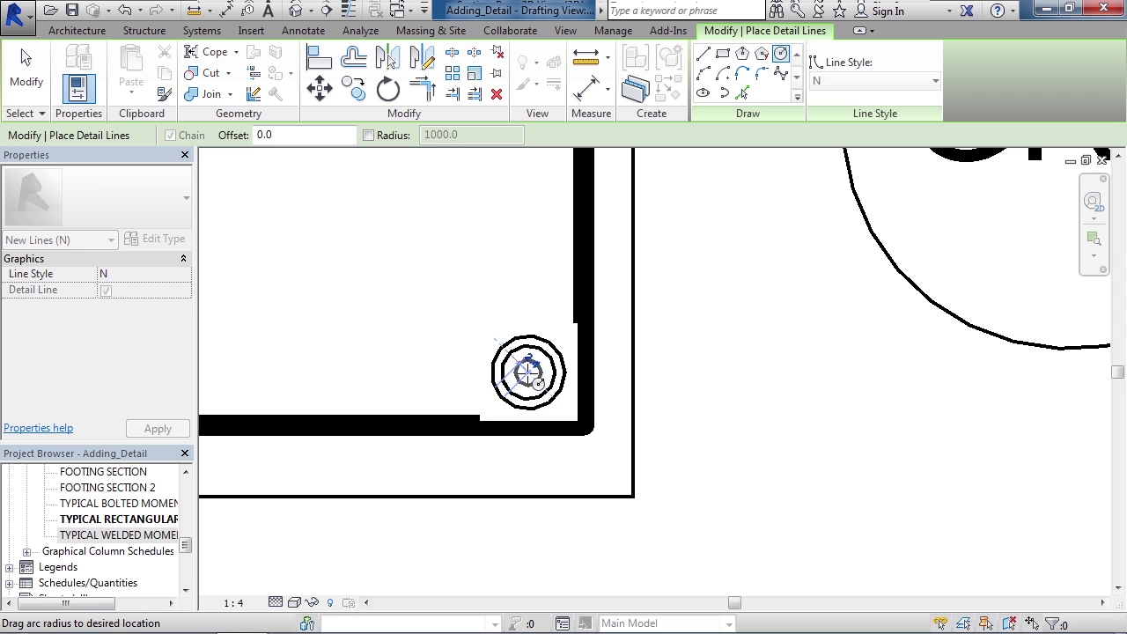
{"action": "left_click", "coordinate": [531, 358]}
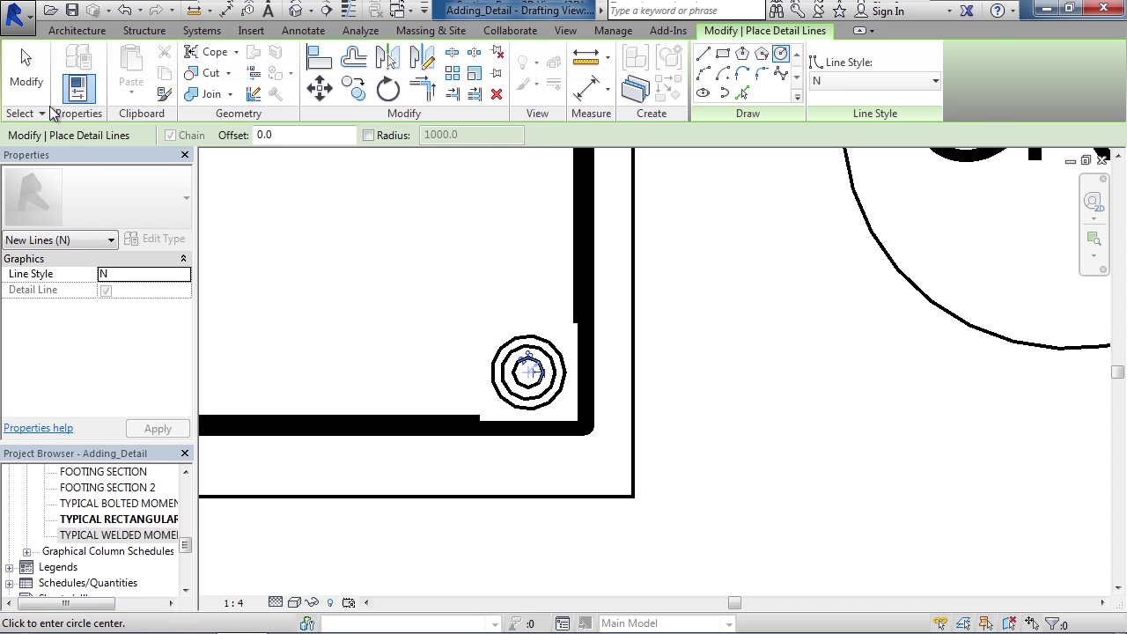
Zoom out and pan to bring the tie detail groups below into view
{"action": "scroll", "coordinate": [674, 333], "scroll_direction": "up", "scroll_amount": 1}
{"action": "scroll", "coordinate": [695, 332], "scroll_direction": "down", "scroll_amount": 5}
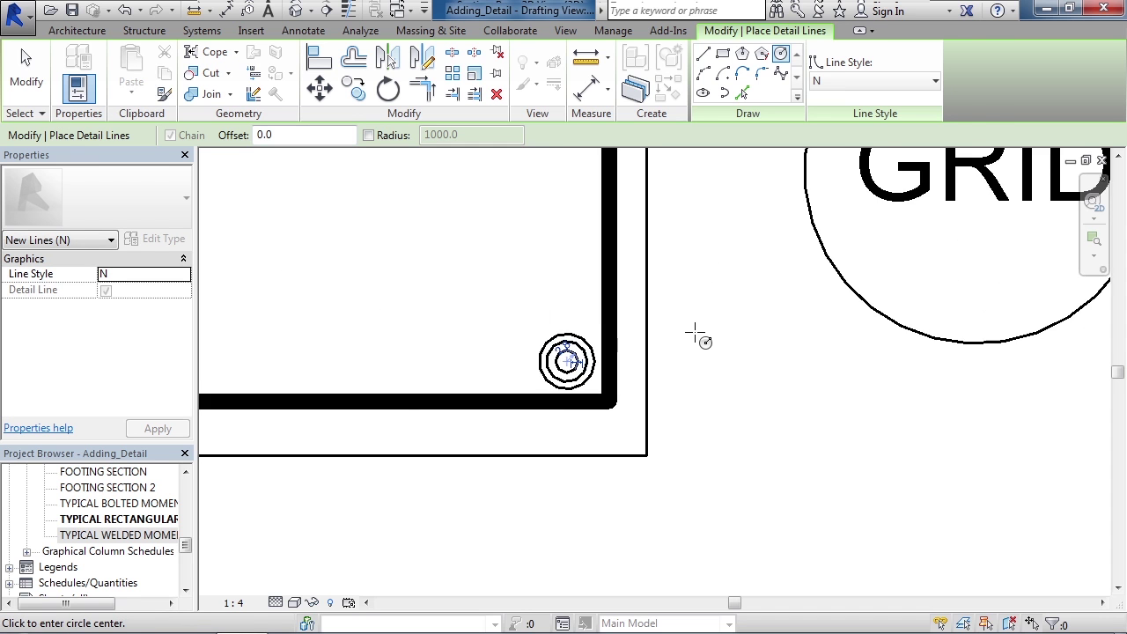
{"action": "scroll", "coordinate": [698, 308], "scroll_direction": "down", "scroll_amount": 1}
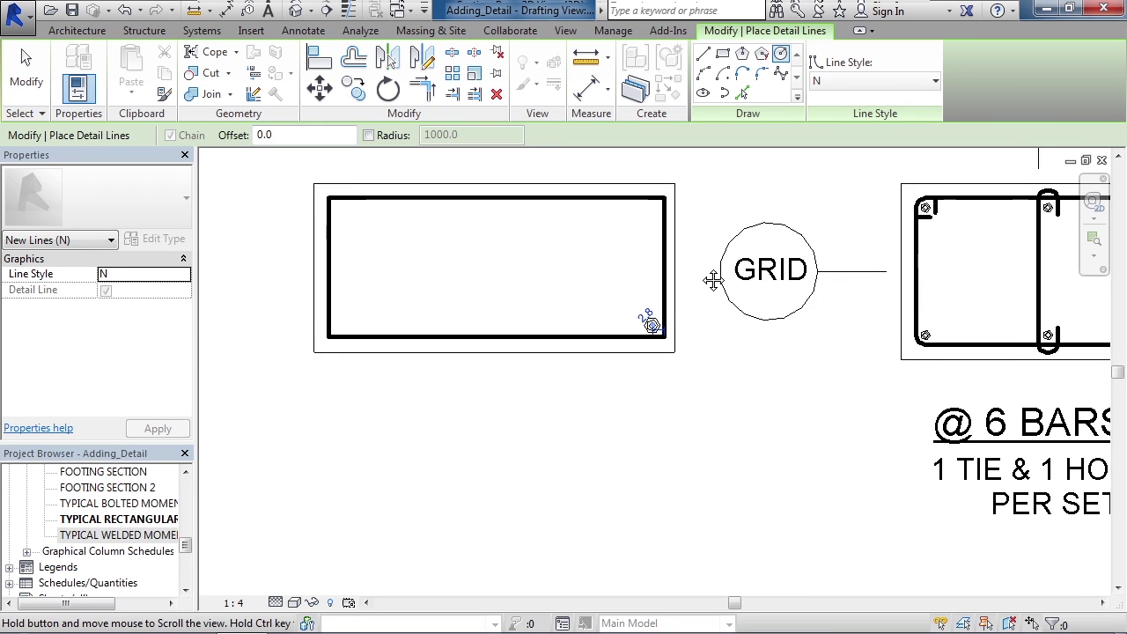
{"action": "middle_click_drag", "start_coordinate": [712, 290], "coordinate": [712, 340]}
{"action": "scroll", "coordinate": [648, 333], "scroll_direction": "down", "scroll_amount": 1}
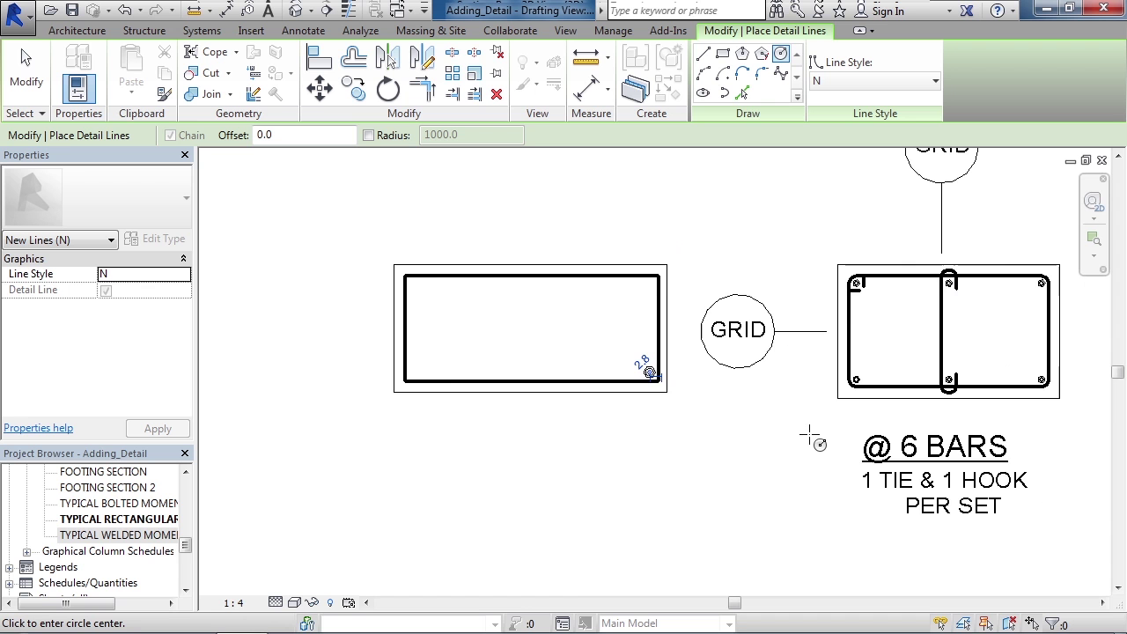
{"action": "scroll", "coordinate": [757, 438], "scroll_direction": "down", "scroll_amount": 1}
{"action": "scroll", "coordinate": [779, 445], "scroll_direction": "down", "scroll_amount": 1}
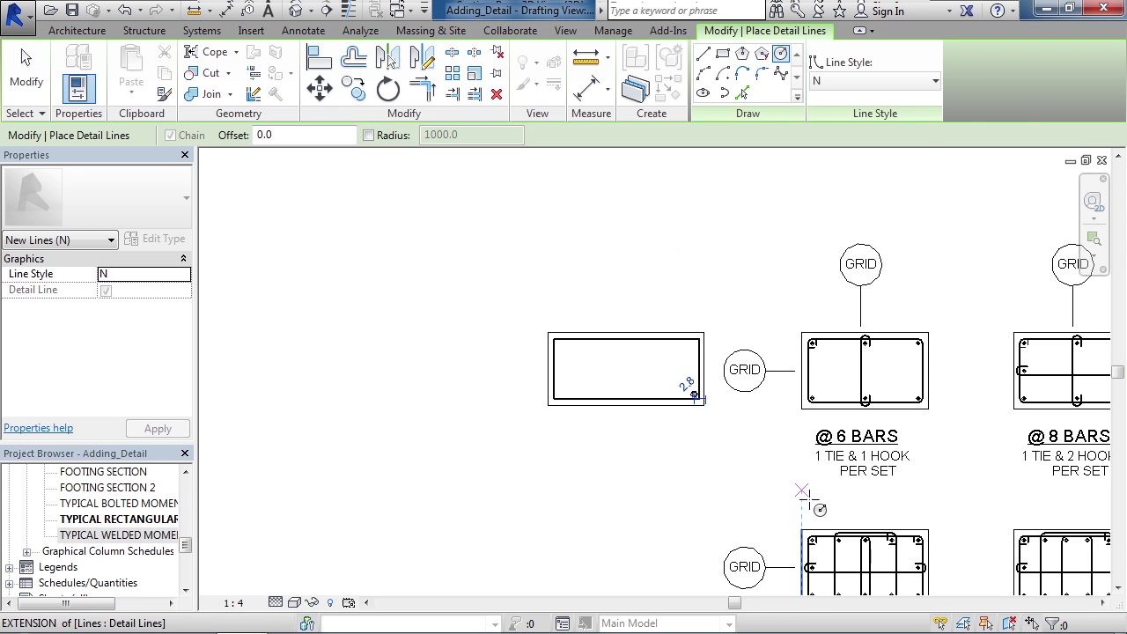
{"action": "mouse_move", "coordinate": [744, 441]}
{"action": "middle_mouse_down"}
{"action": "mouse_move", "coordinate": [645, 356]}
{"action": "mouse_move", "coordinate": [604, 340]}
{"action": "mouse_move", "coordinate": [608, 423]}
{"action": "middle_mouse_up"}
{"action": "scroll", "coordinate": [646, 357], "scroll_direction": "down", "scroll_amount": 1}
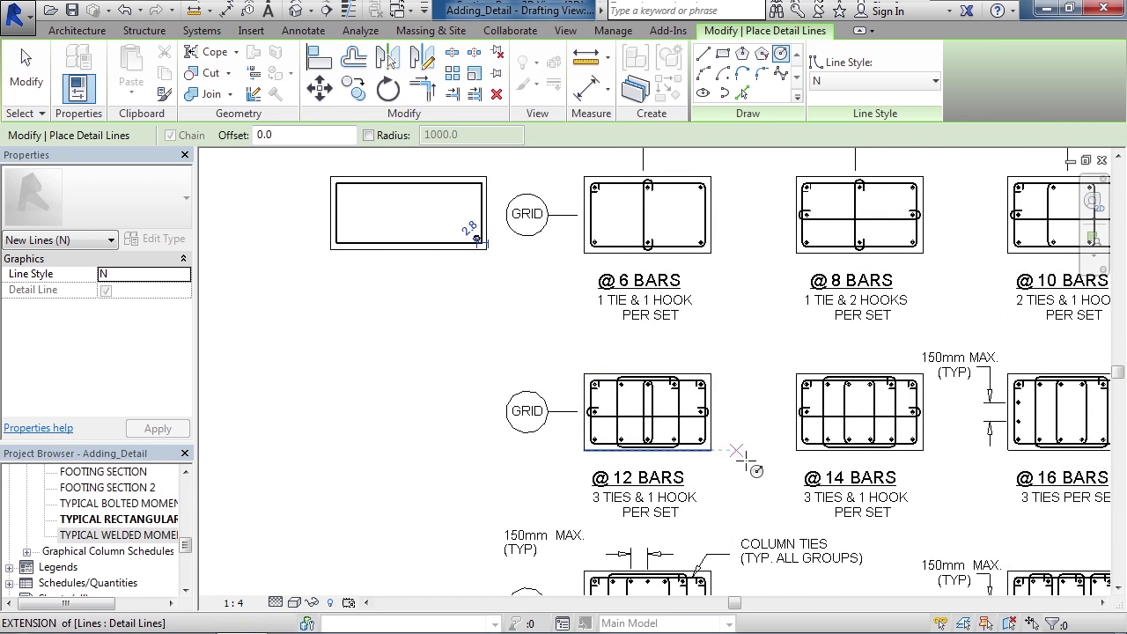
{"action": "scroll", "coordinate": [746, 450], "scroll_direction": "down", "scroll_amount": 1}
{"action": "scroll", "coordinate": [745, 440], "scroll_direction": "down", "scroll_amount": 1}
{"action": "middle_click_drag", "start_coordinate": [692, 424], "coordinate": [675, 370]}
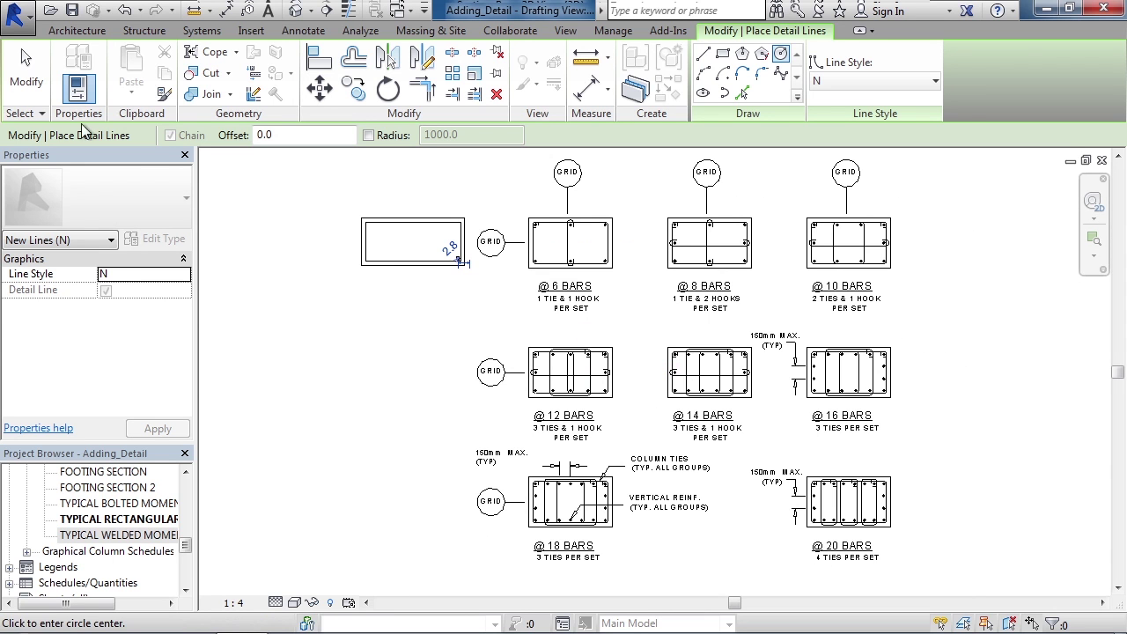
Exit line drawing and open the TYPICAL WELDED MOMENT CONNECTION view from the Project Browser
{"action": "left_click", "coordinate": [28, 88]}
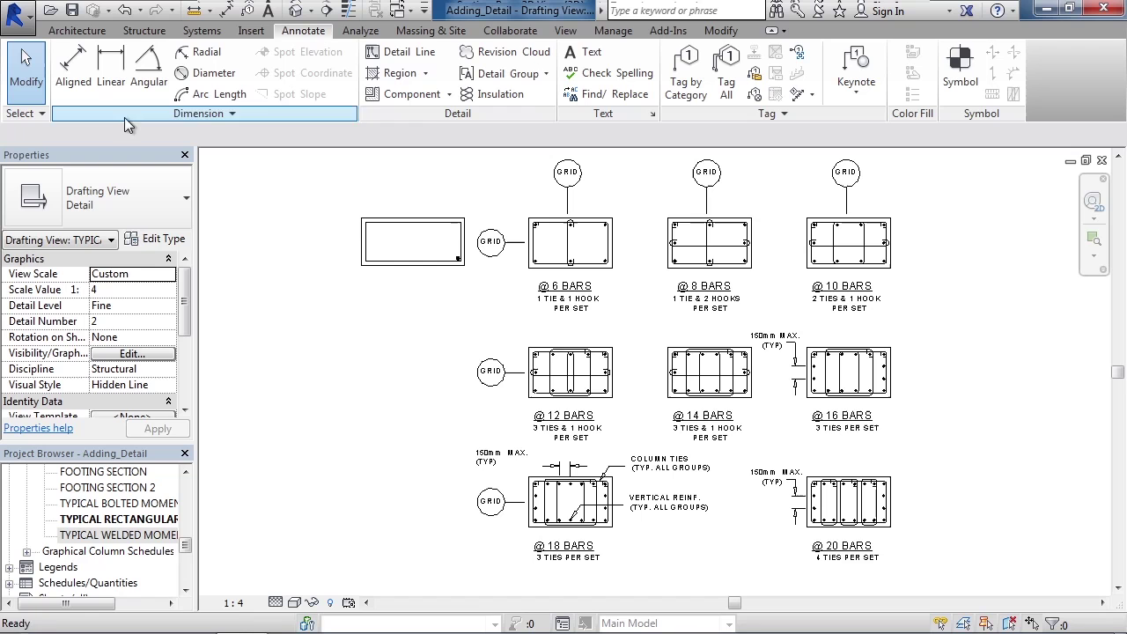
{"action": "left_click", "coordinate": [130, 537]}
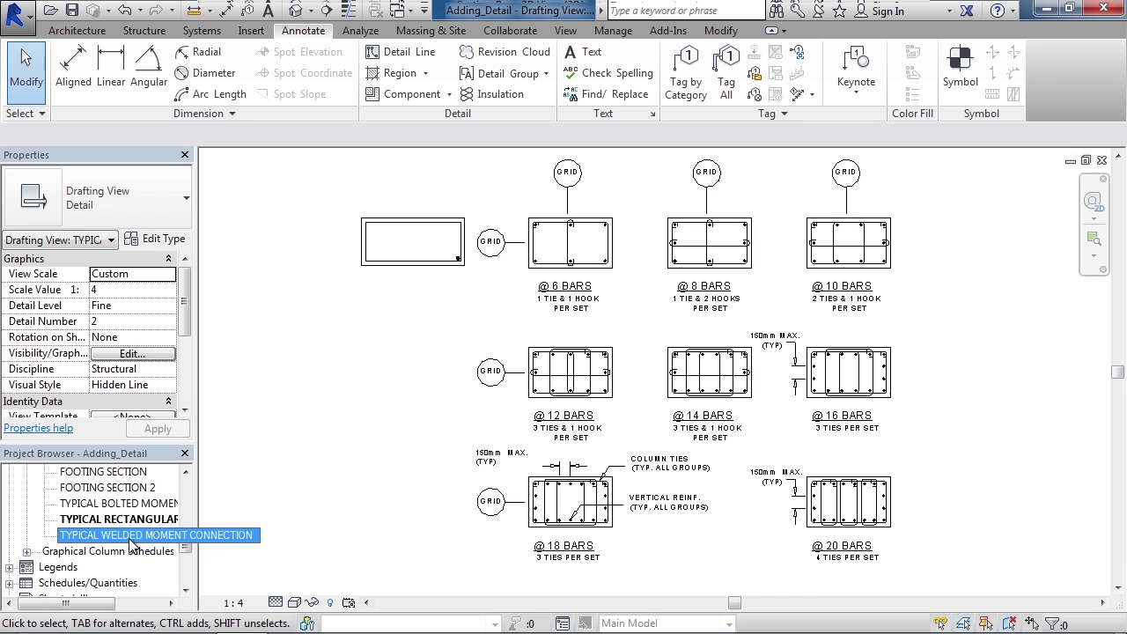
{"action": "double_click", "coordinate": [130, 537]}
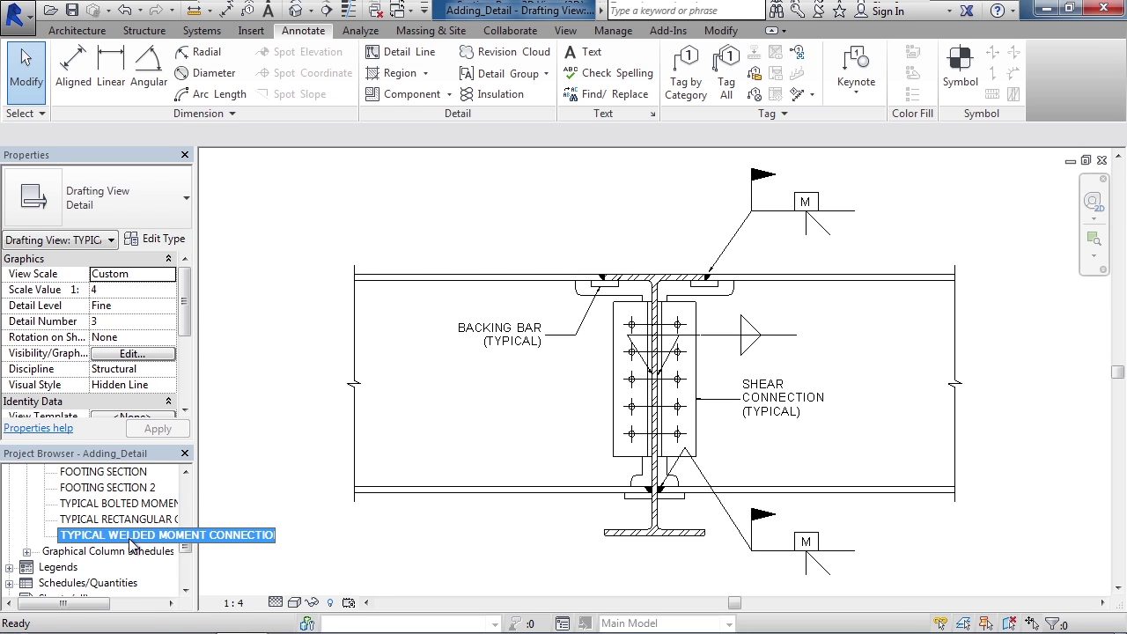
{"action": "mouse_move", "coordinate": [602, 232]}
{"action": "middle_mouse_down"}
{"action": "mouse_move", "coordinate": [690, 231]}
{"action": "mouse_move", "coordinate": [701, 217]}
{"action": "middle_mouse_up"}
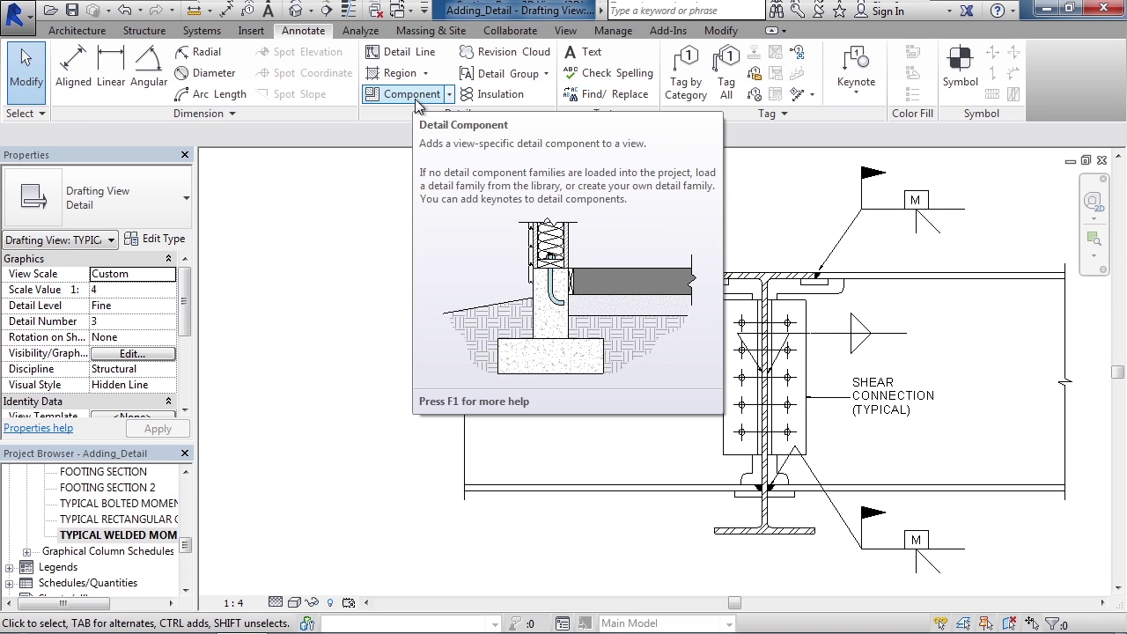
Place an L102X102X7.9 angle detail component beside the welded moment connection
{"action": "left_click", "coordinate": [450, 97]}
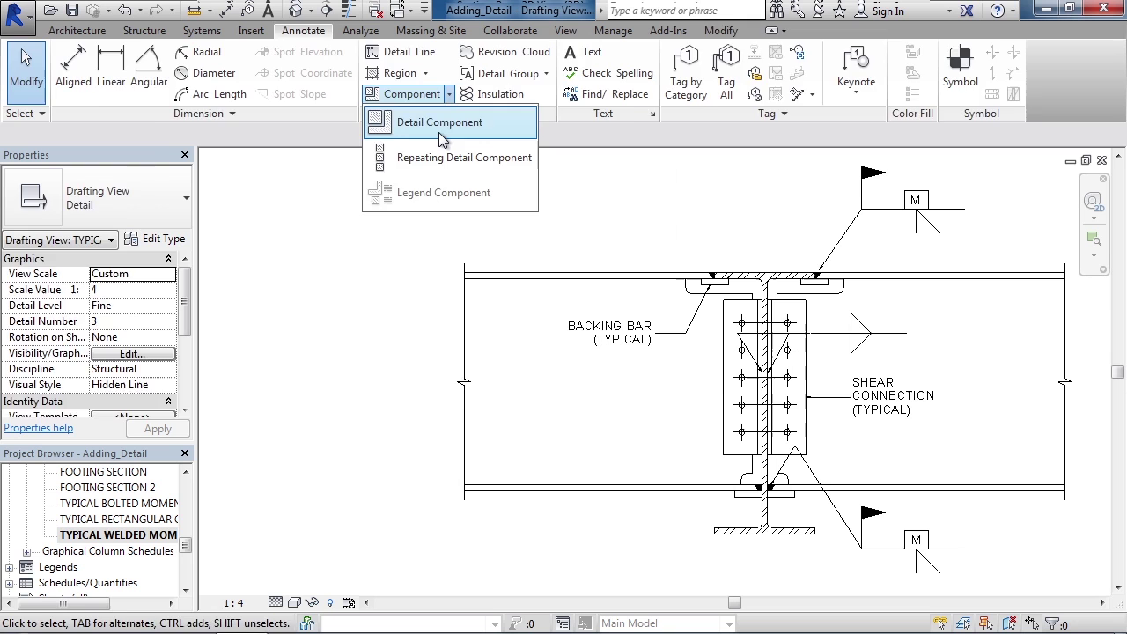
{"action": "left_click", "coordinate": [440, 132]}
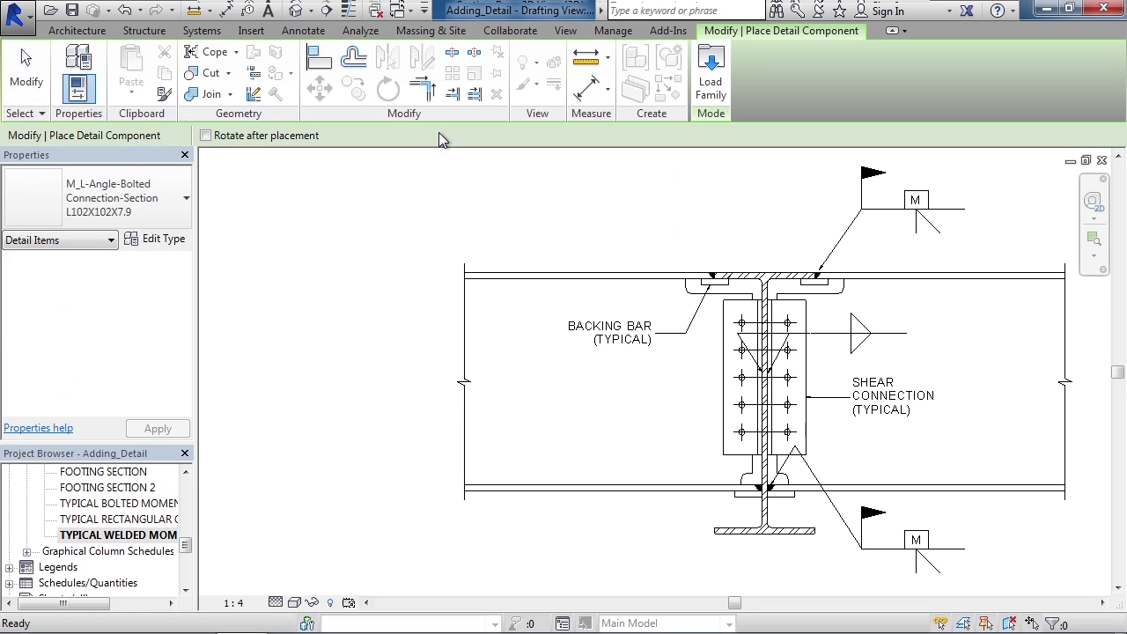
{"action": "left_click", "coordinate": [157, 208]}
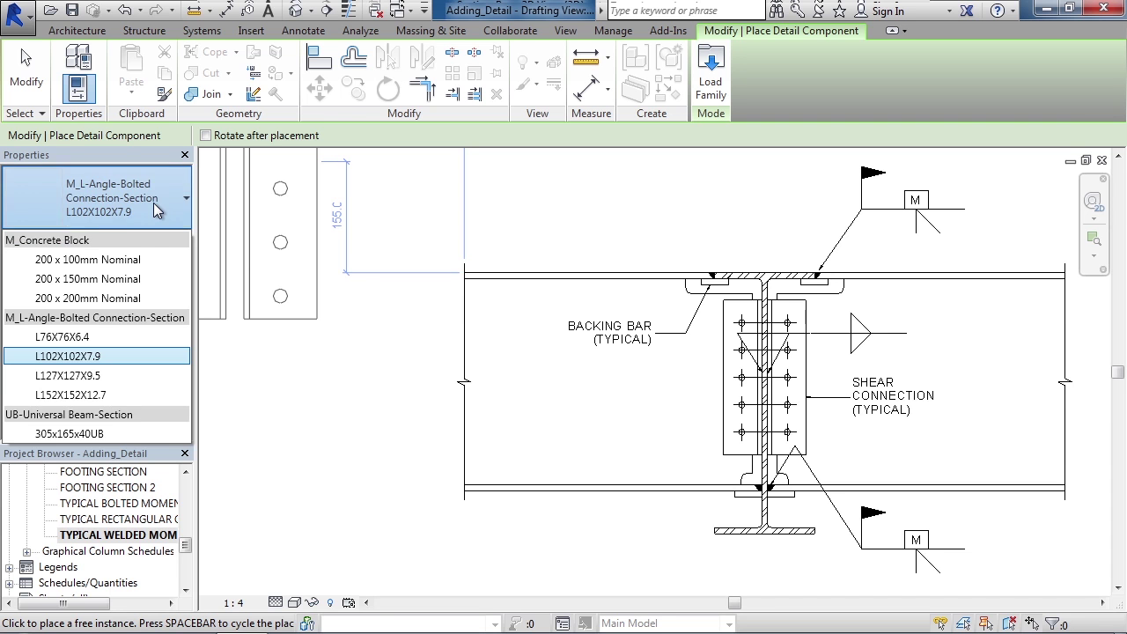
{"action": "left_click", "coordinate": [155, 208]}
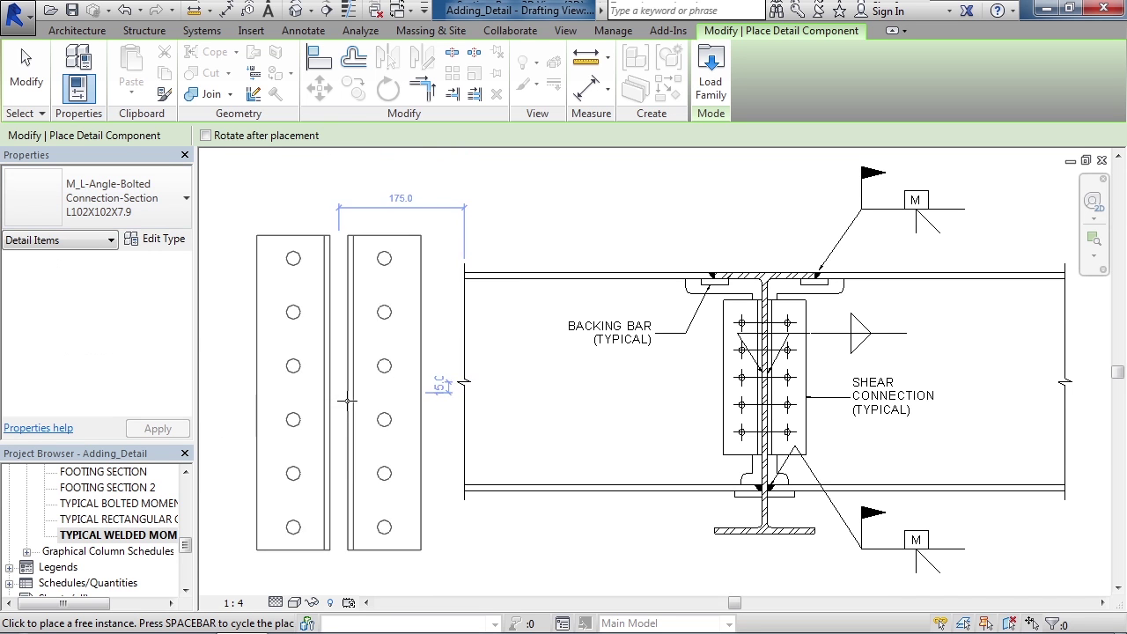
{"action": "scroll", "coordinate": [358, 378], "scroll_direction": "up", "scroll_amount": 2}
{"action": "scroll", "coordinate": [361, 377], "scroll_direction": "down", "scroll_amount": 4}
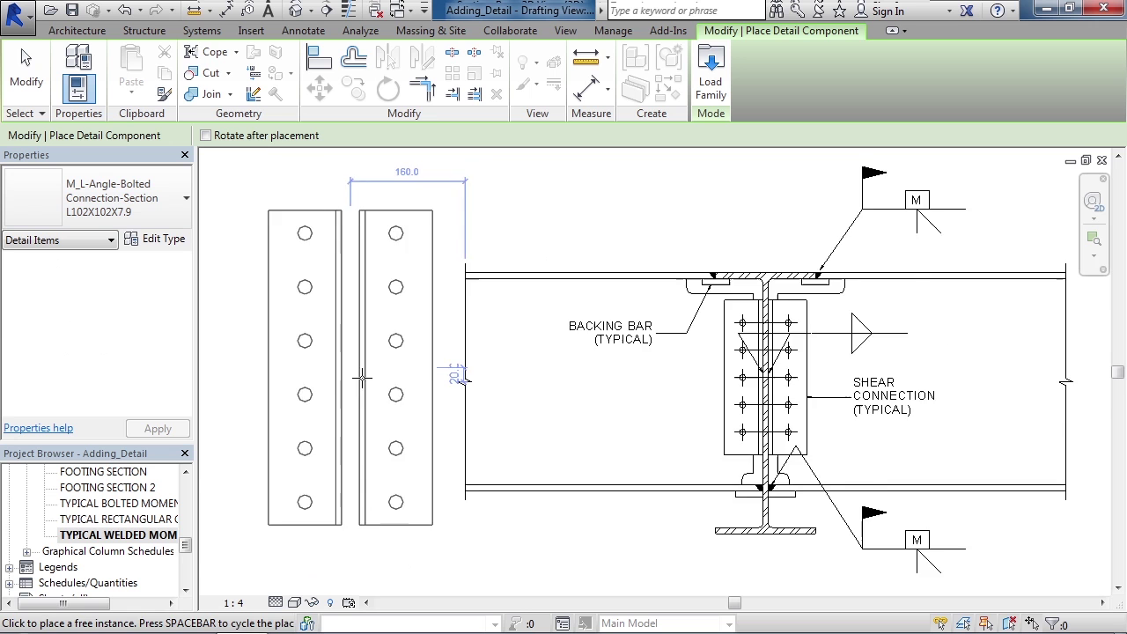
{"action": "middle_click_drag", "start_coordinate": [440, 375], "coordinate": [549, 382]}
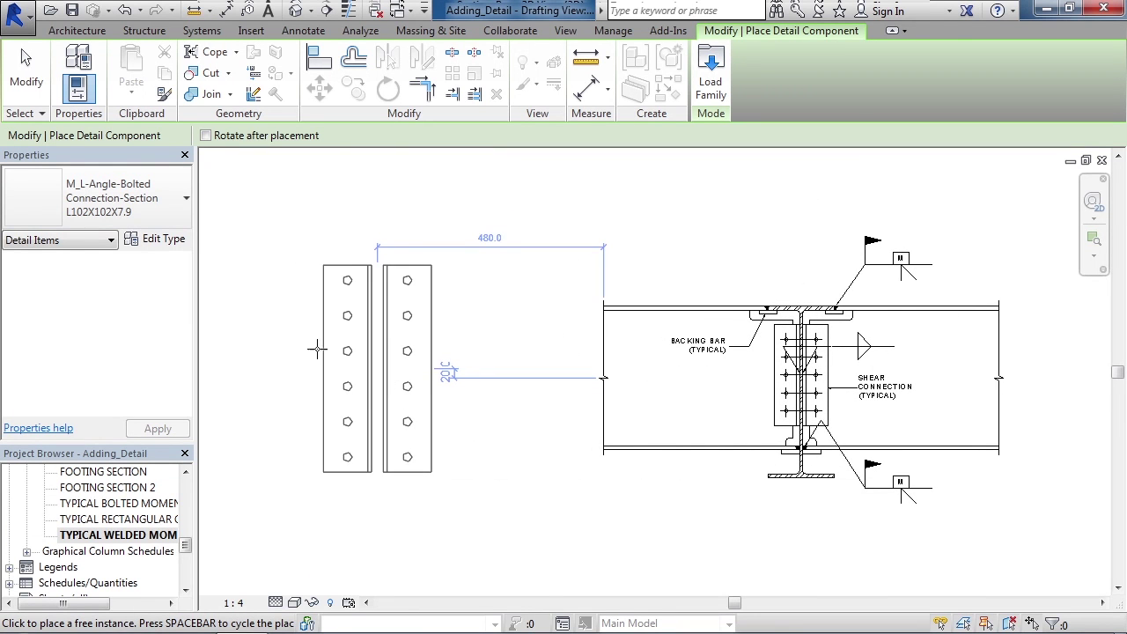
{"action": "left_click", "coordinate": [387, 378]}
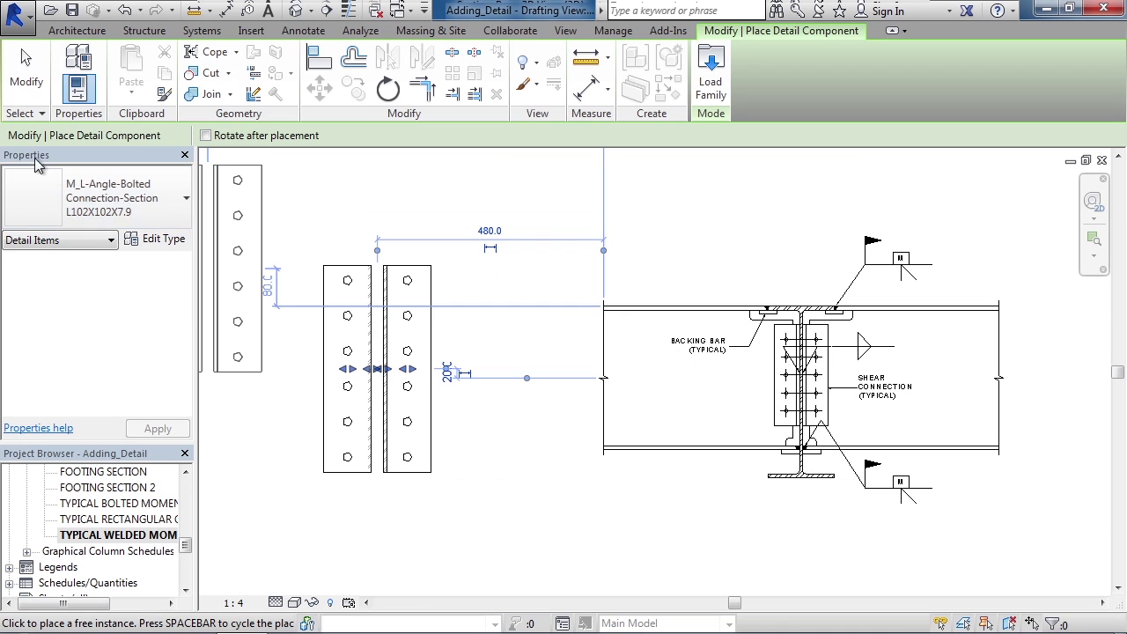
{"action": "left_click", "coordinate": [25, 71]}
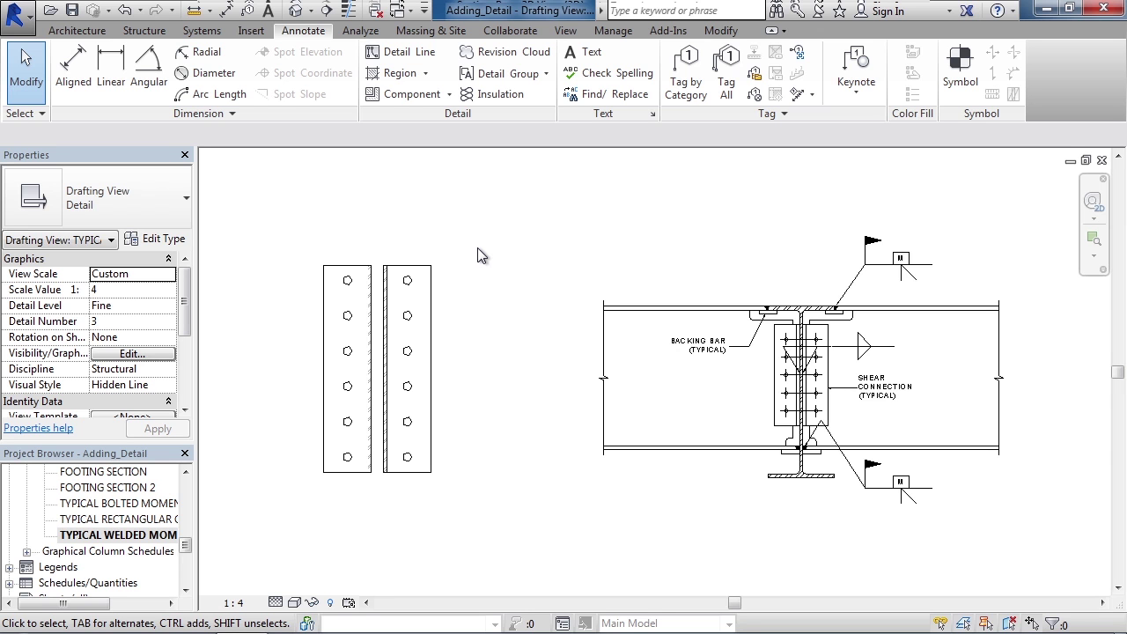
Start the Detail Component tool and open Load Family on the US Imperial library
{"action": "left_click", "coordinate": [403, 96]}
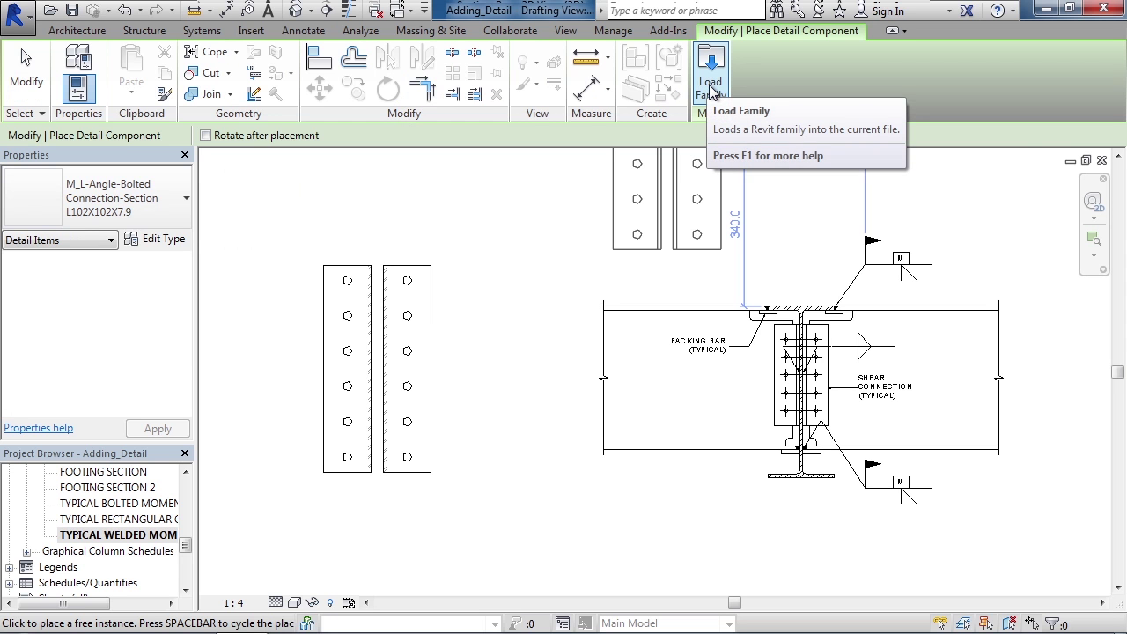
{"action": "left_click", "coordinate": [712, 88]}
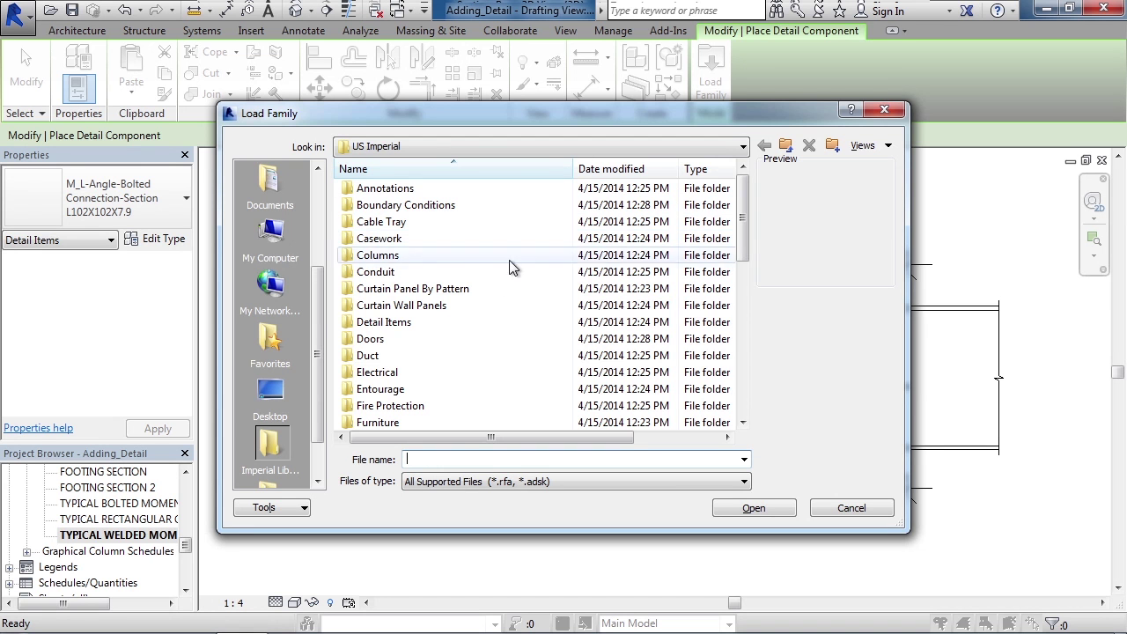
Browse to Detail Items > Div 05-Metals > 054000-Cold-Formed Metal Framing
{"action": "left_click", "coordinate": [394, 328]}
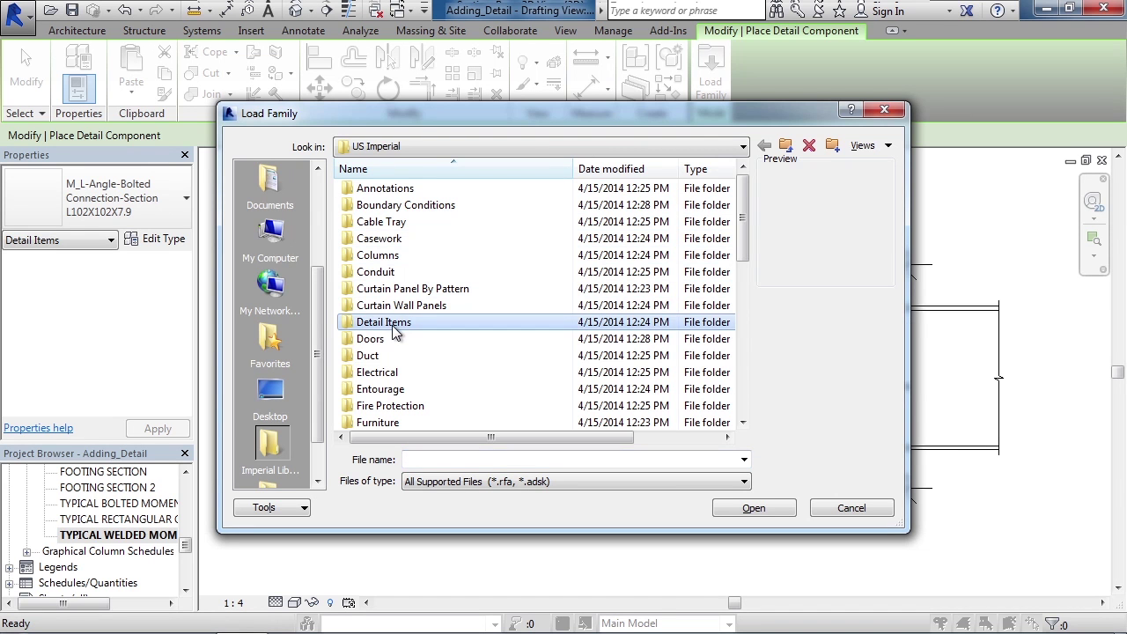
{"action": "double_click", "coordinate": [394, 326]}
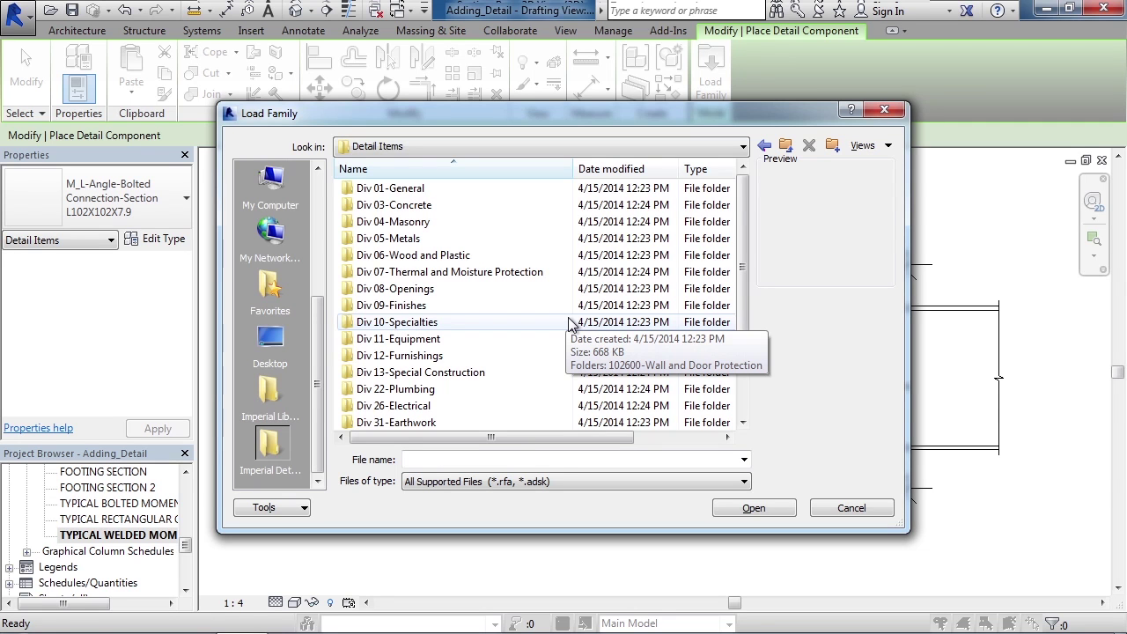
{"action": "left_click_drag", "start_coordinate": [746, 305], "coordinate": [744, 364]}
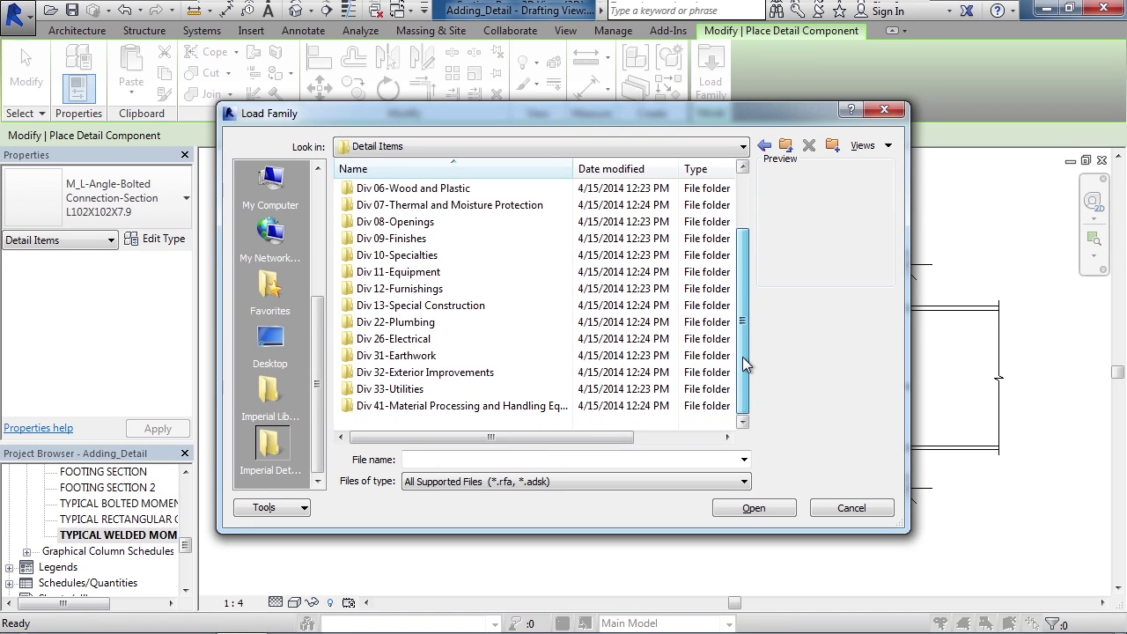
{"action": "left_click_drag", "start_coordinate": [742, 364], "coordinate": [731, 318]}
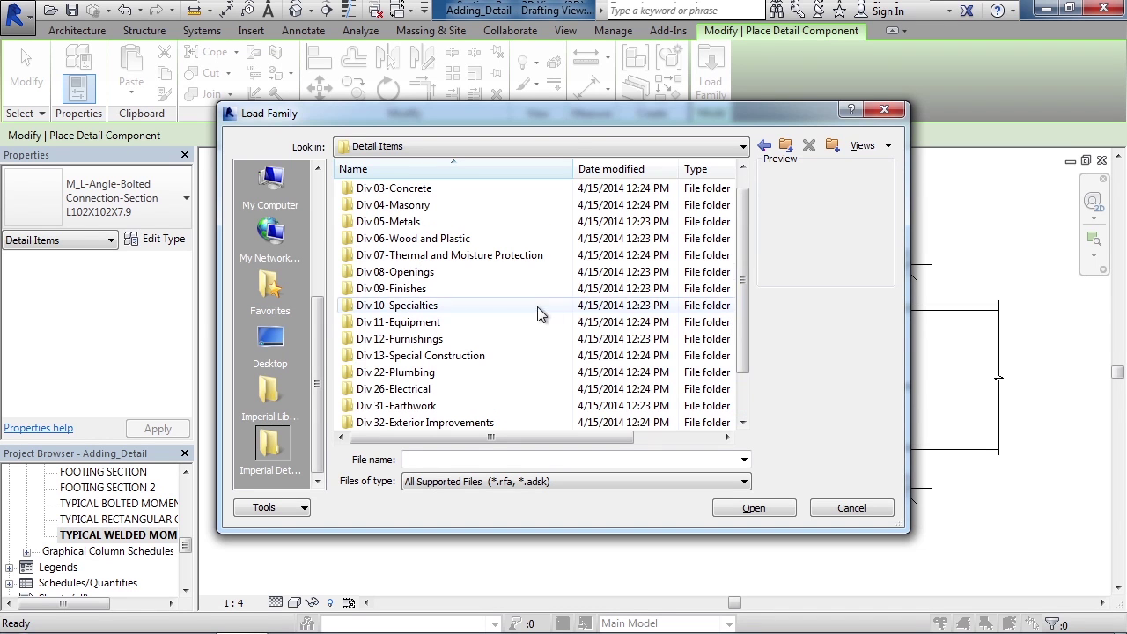
{"action": "double_click", "coordinate": [405, 224]}
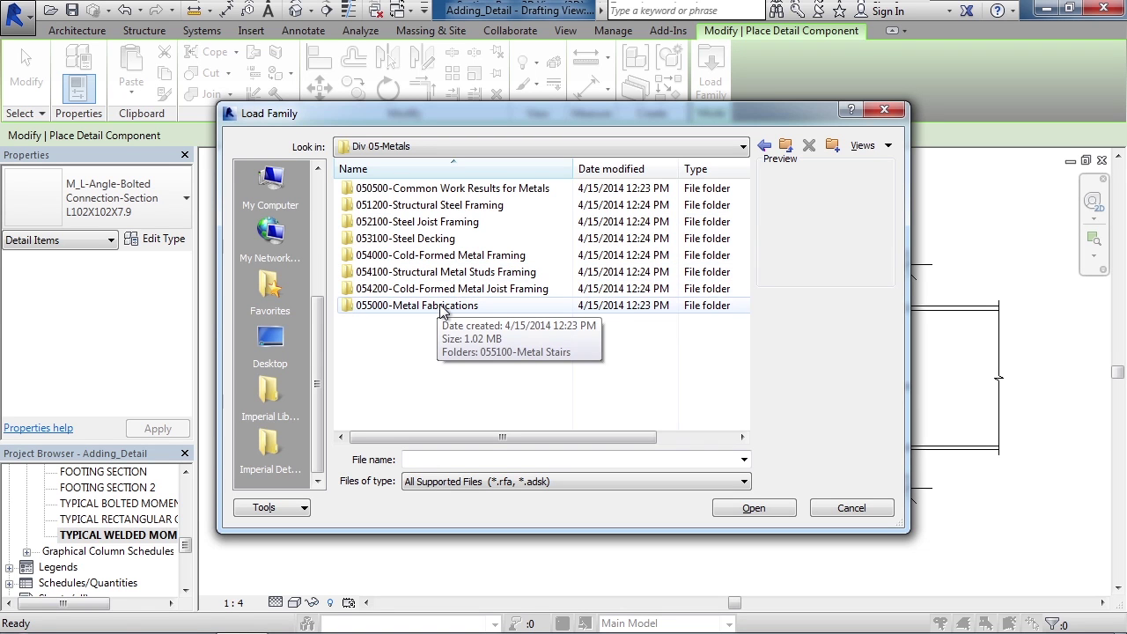
{"action": "left_click", "coordinate": [439, 261]}
{"action": "double_click", "coordinate": [439, 263]}
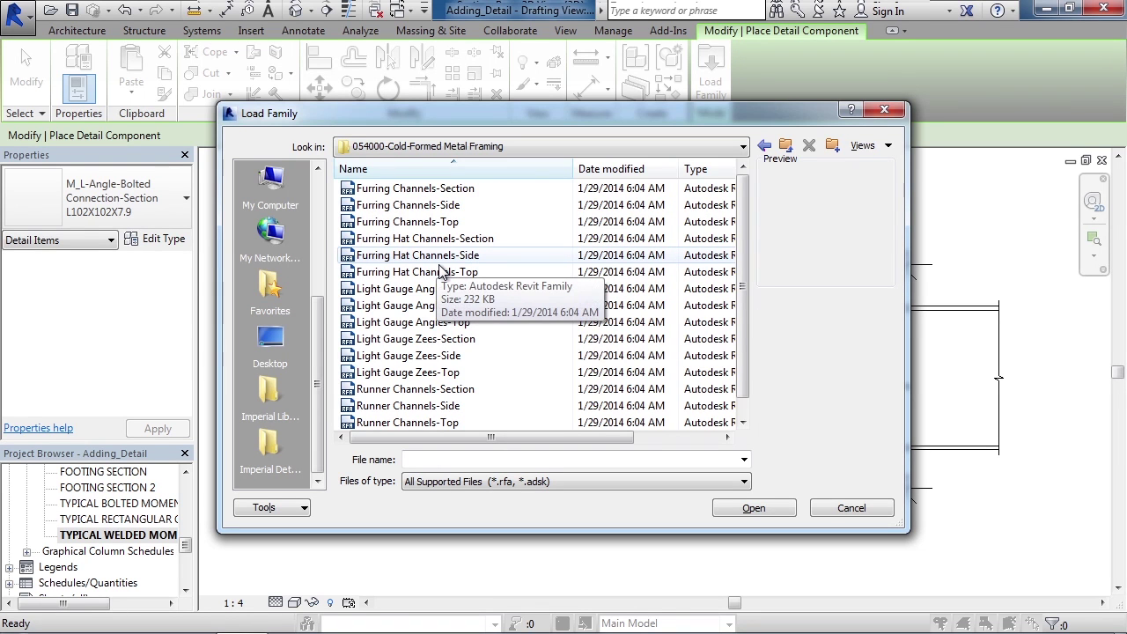
Preview the framing families and load Furring Hat Channels-Section
{"action": "left_click", "coordinate": [412, 356]}
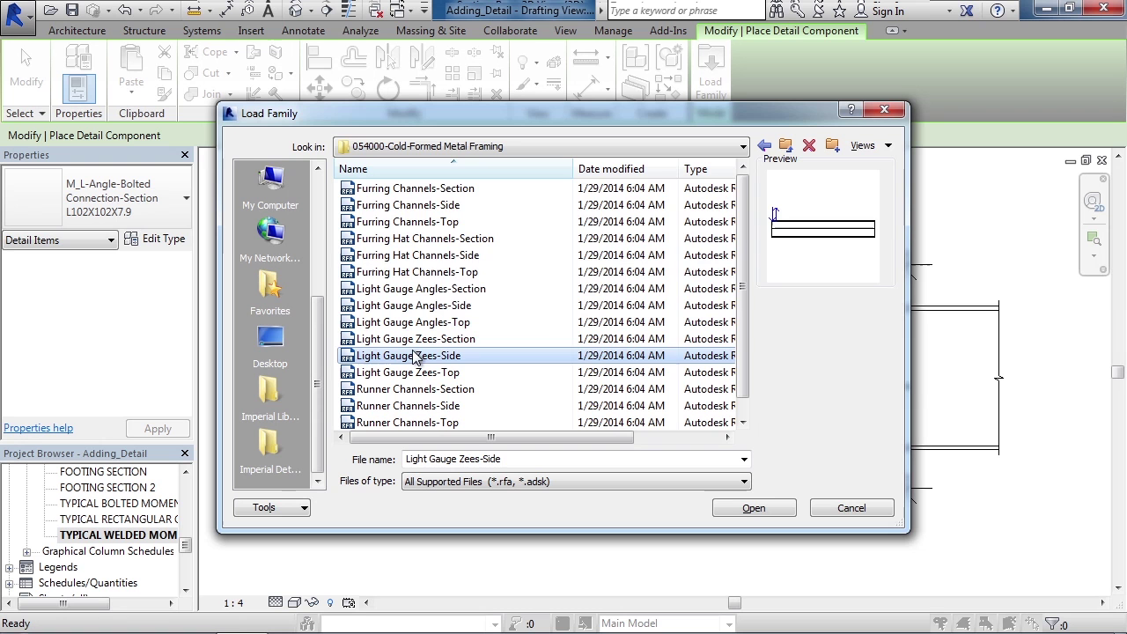
{"action": "left_click", "coordinate": [409, 241]}
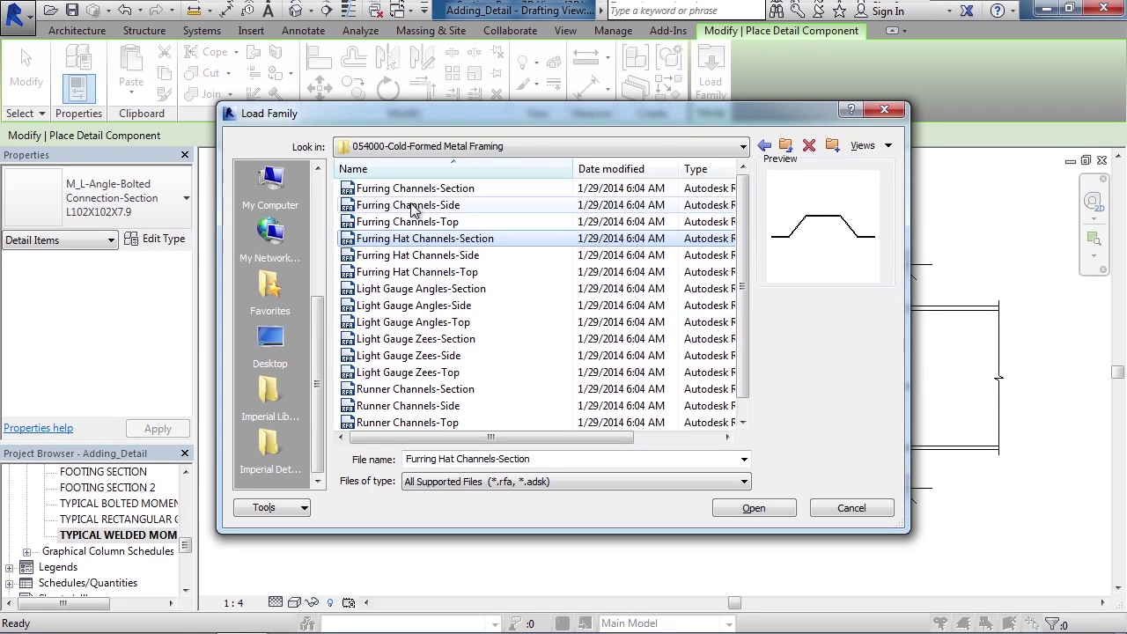
{"action": "left_click", "coordinate": [417, 425]}
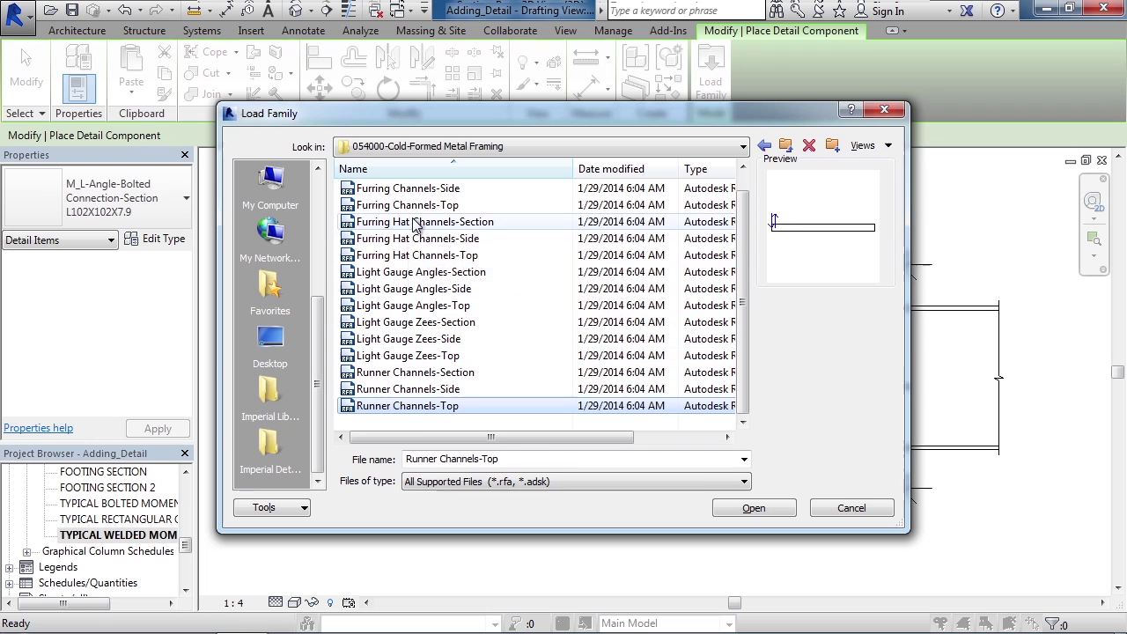
{"action": "left_click", "coordinate": [416, 223]}
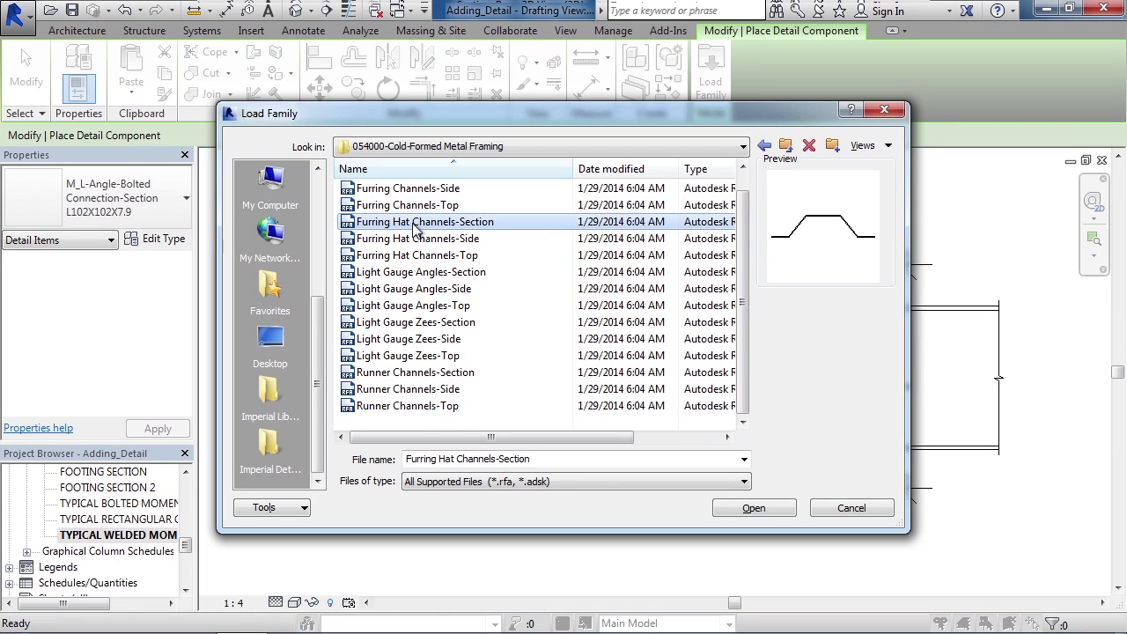
{"action": "left_click", "coordinate": [784, 511]}
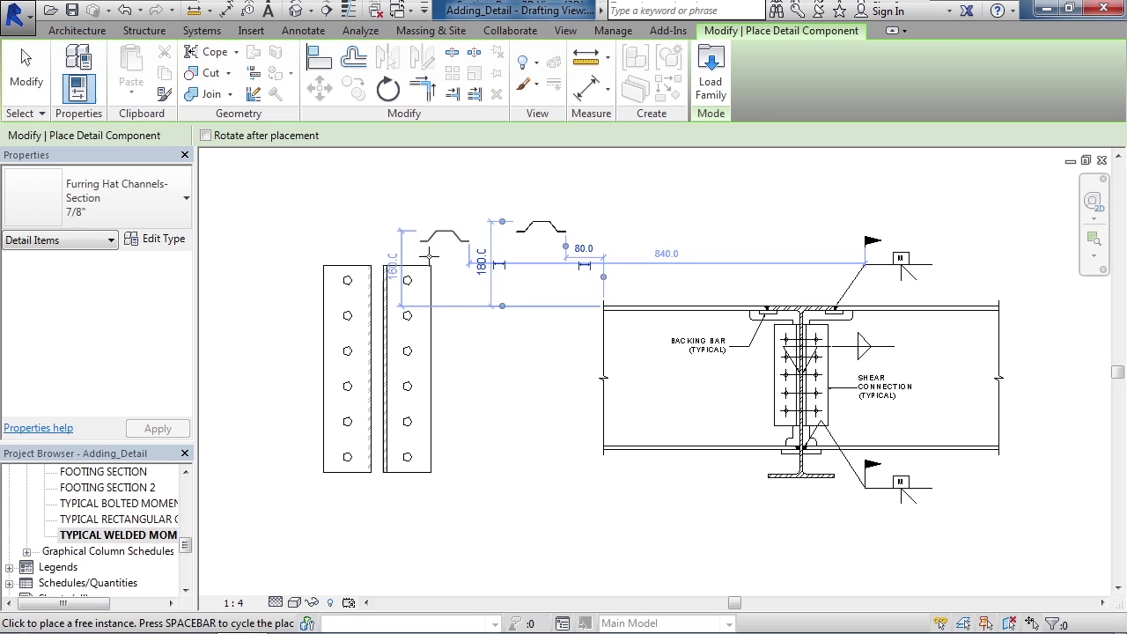
Finish placing the Furring Hat Channels-Section 7/8" component above the bolt-hole plates
{"action": "left_click", "coordinate": [41, 83]}
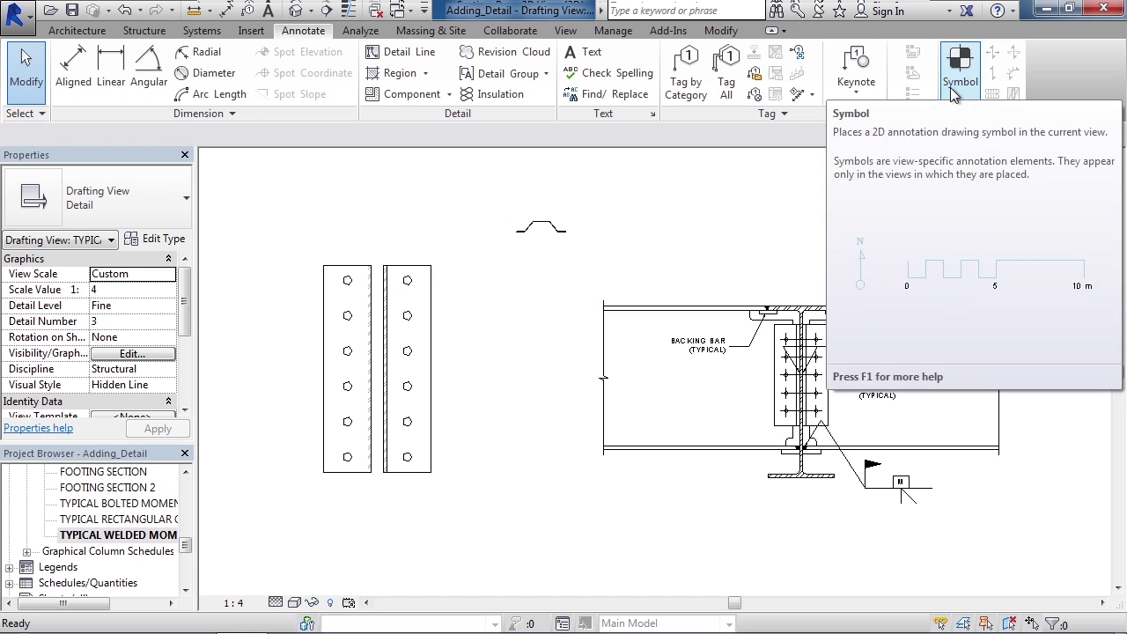
{"action": "left_click", "coordinate": [951, 86]}
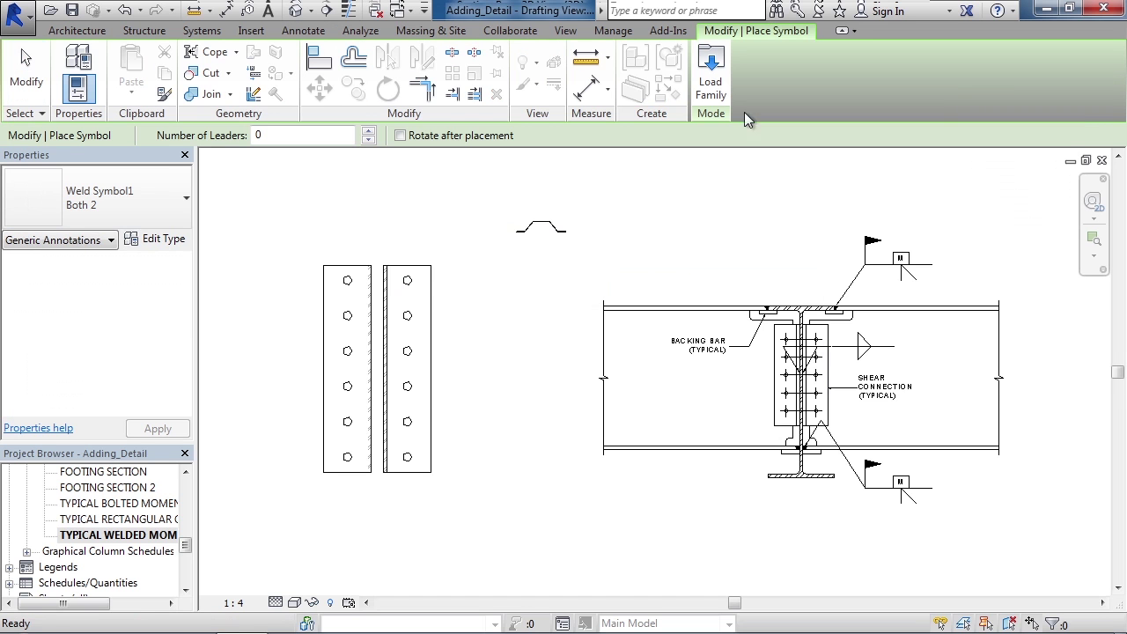
{"action": "left_click", "coordinate": [175, 213]}
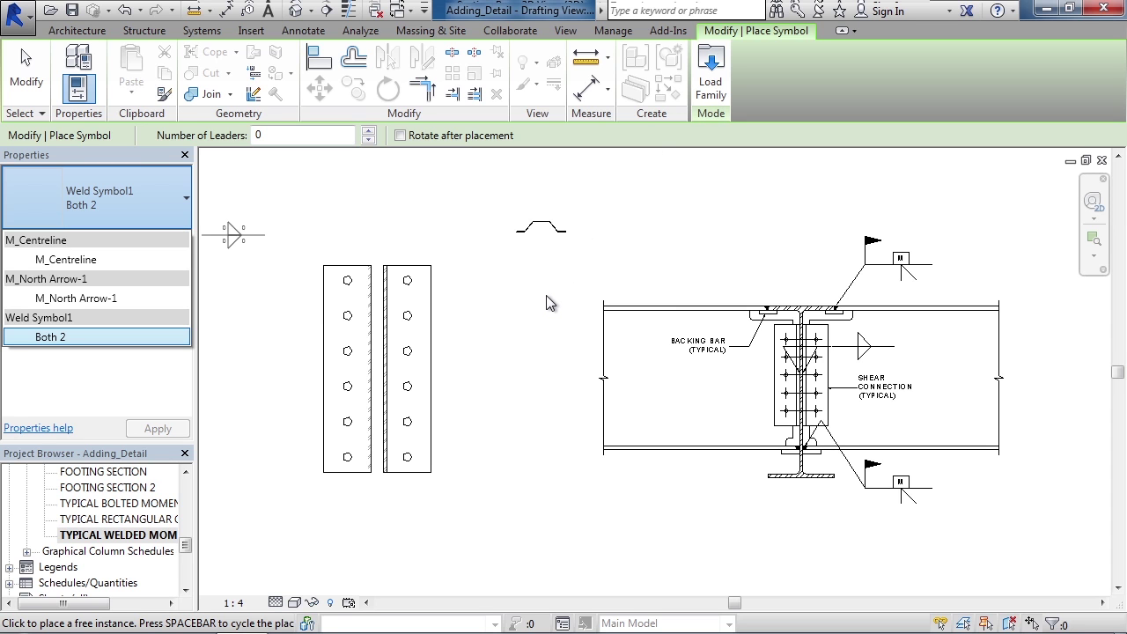
{"action": "left_click", "coordinate": [92, 204]}
{"action": "left_click", "coordinate": [25, 72]}
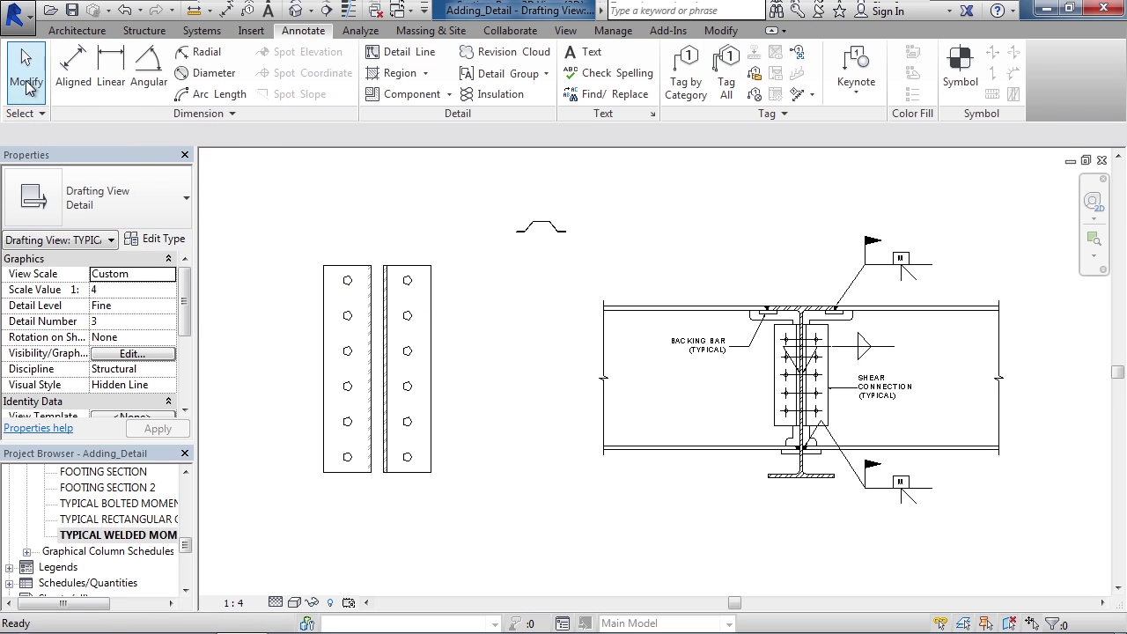